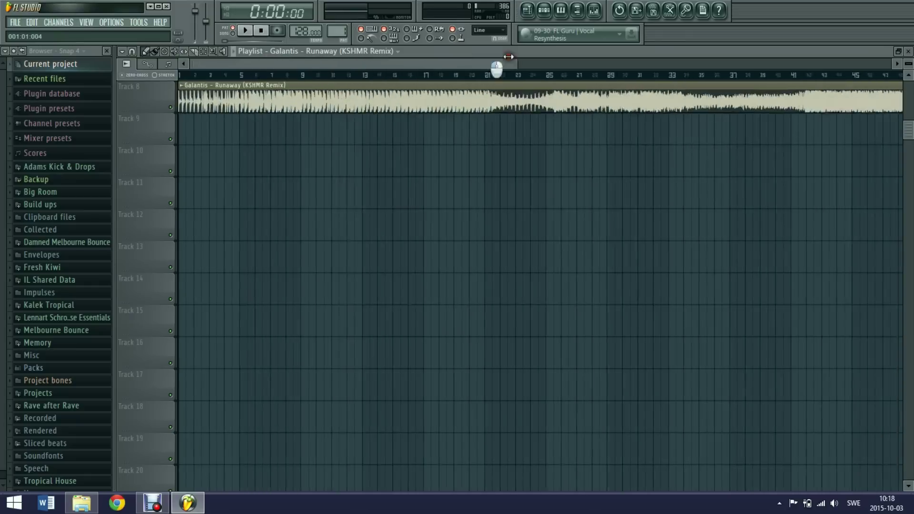
Fit the Galantis - Runaway clip to the project tempo using the 100 to 200 BPM range
click(182, 86)
click(283, 156)
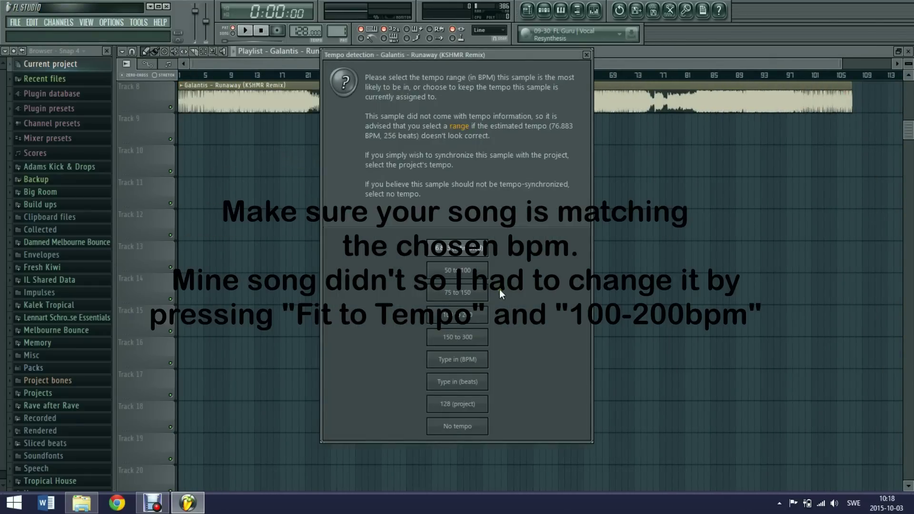
click(481, 315)
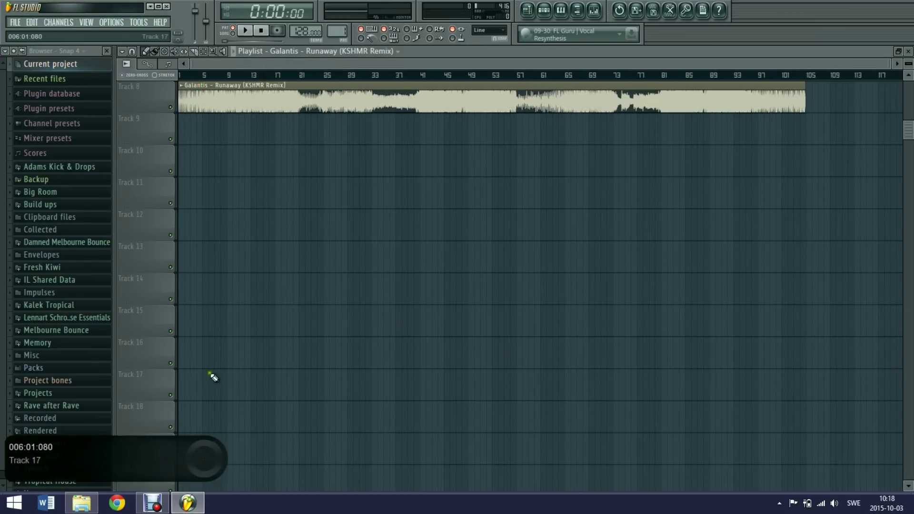
Place the #SELFIE (Club Mix) audio clip on Track 10 at about bar 91, overlapping the end of the Galantis clip
click(544, 10)
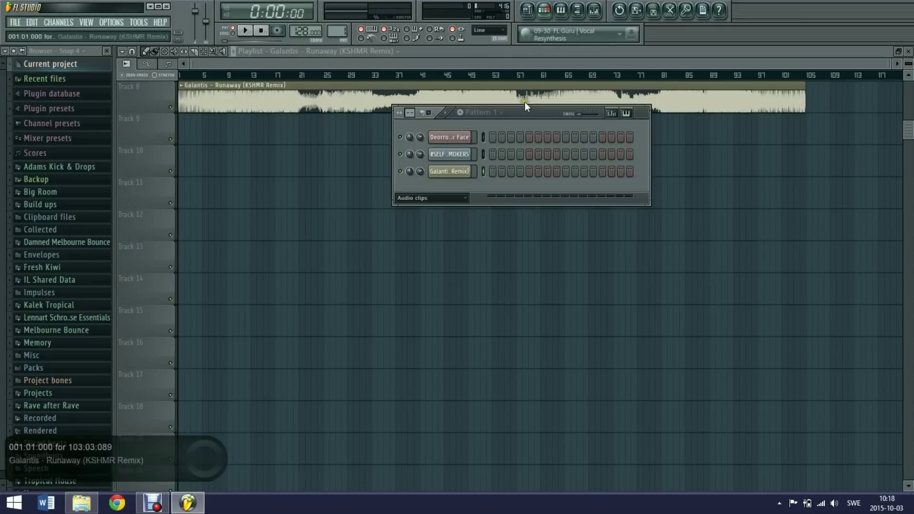
click(450, 154)
drag(796, 328, 728, 162)
click(233, 34)
Fit the #SELFIE clip to the project tempo using the 100 to 200 BPM range
click(727, 150)
click(838, 226)
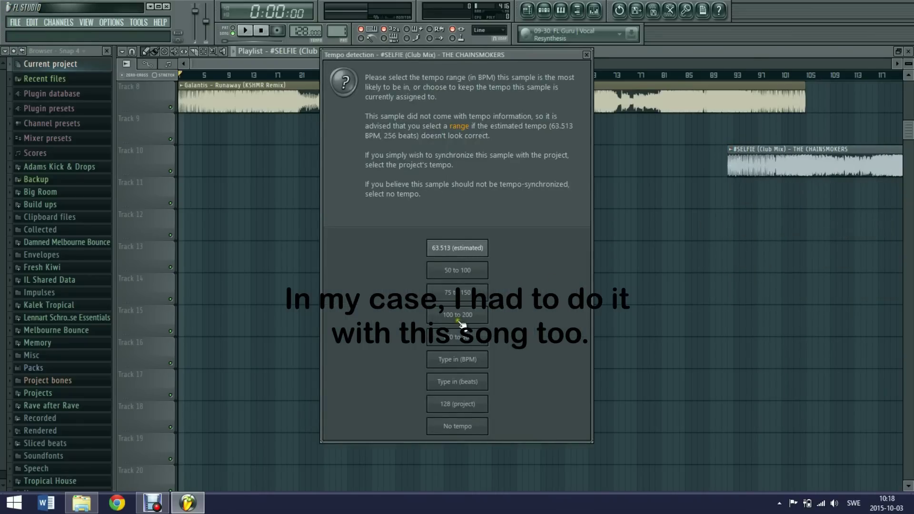
click(459, 319)
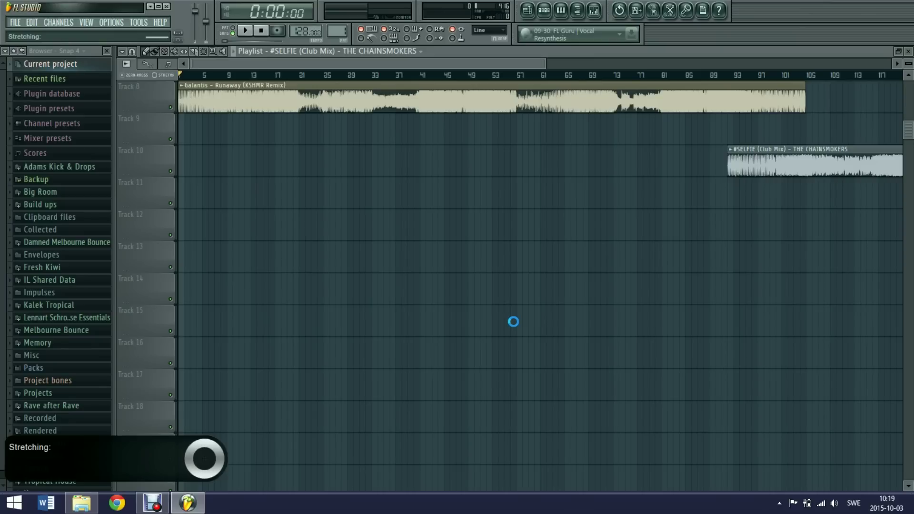
Move the Galantis clip to Track 2 and the #SELFIE clip to Track 3 directly beneath it
scroll(789, 83, up, 3)
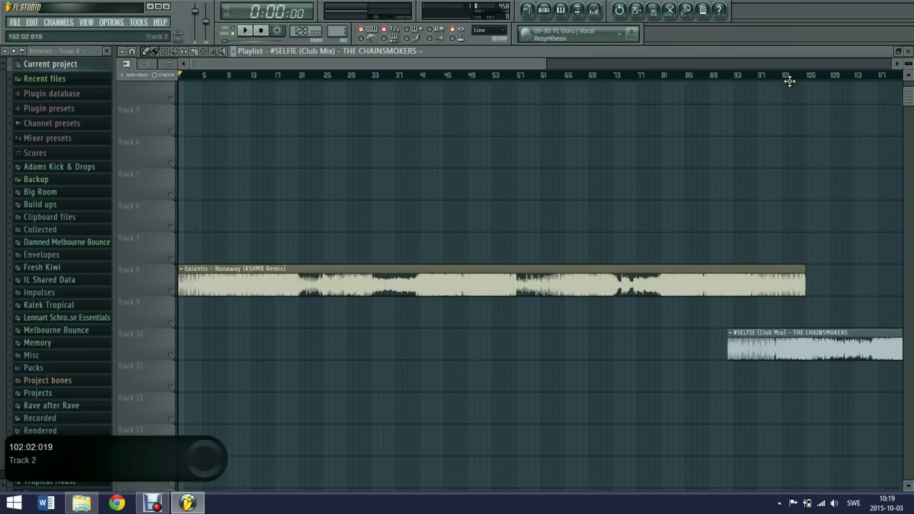
scroll(793, 77, down, 2)
drag(628, 302, 628, 109)
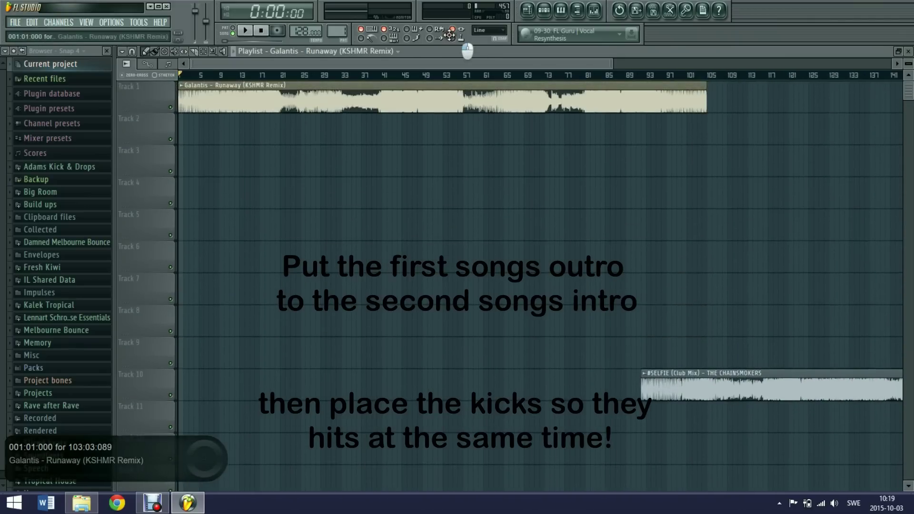
drag(677, 391, 667, 167)
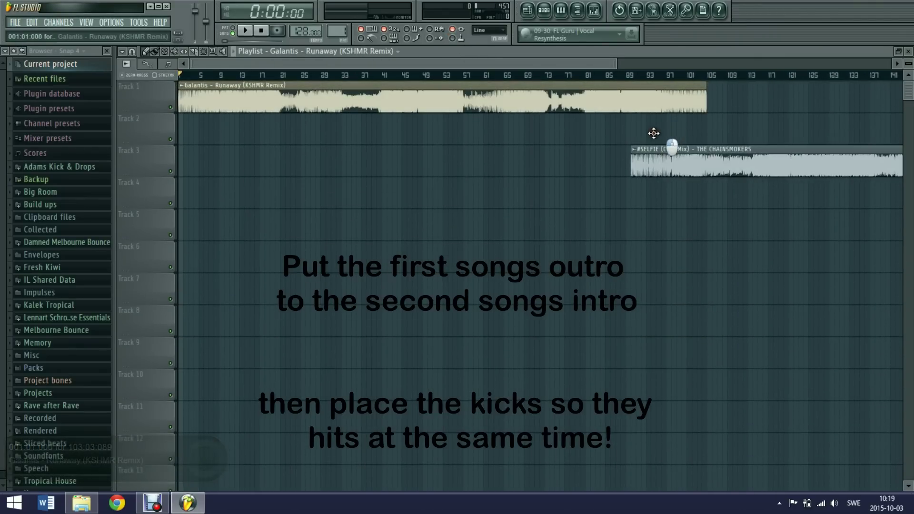
drag(681, 100, 680, 132)
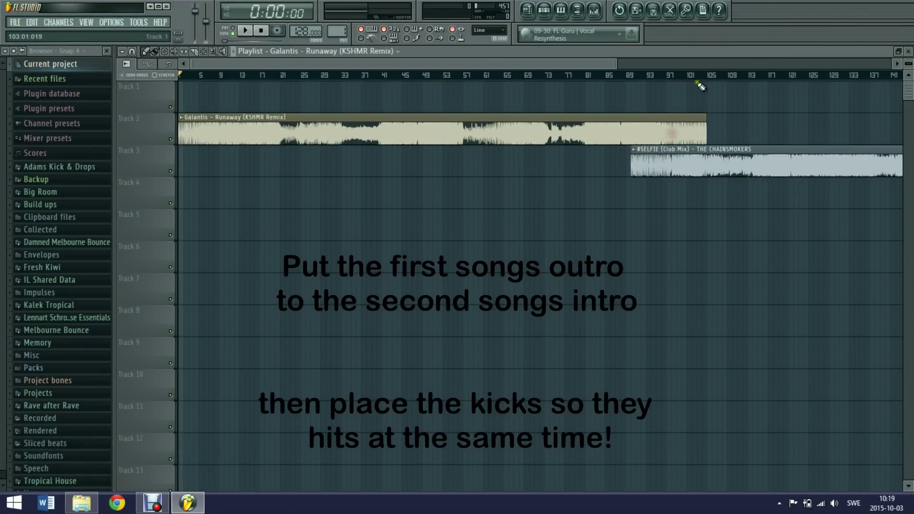
Slide the #SELFIE clip along Track 3 so its first kick lines up with the Galantis kick at bar 97
scroll(680, 114, up, 6)
scroll(680, 115, up, 1)
drag(475, 169, 835, 132)
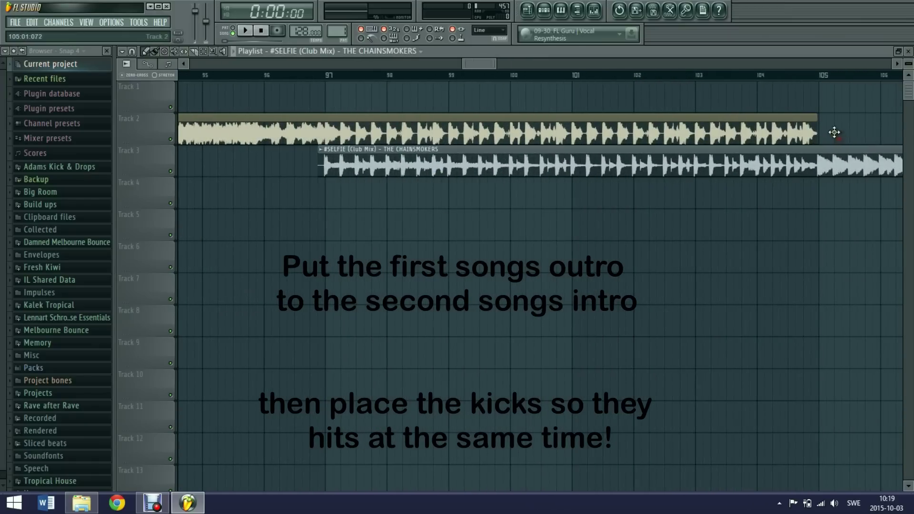
scroll(347, 71, up, 8)
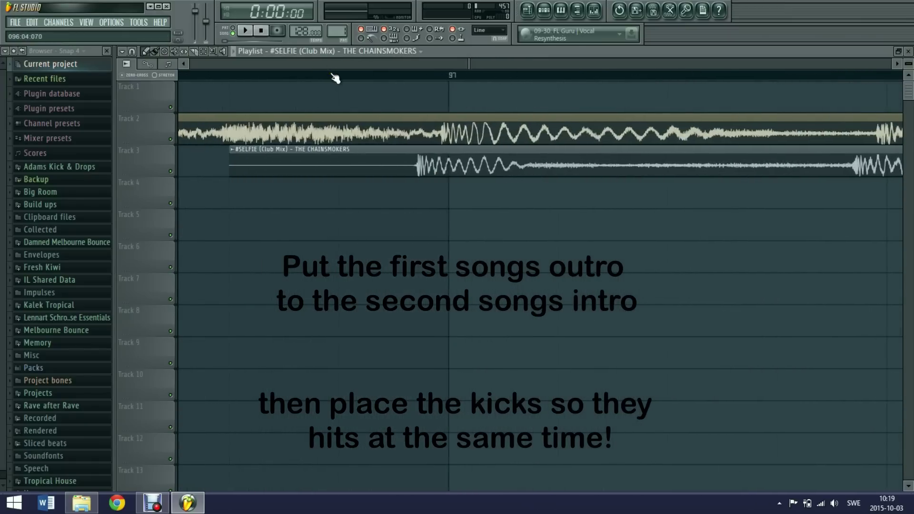
drag(432, 172, 455, 178)
Nudge the #SELFIE clip slightly later to match its kicks to the Galantis kicks, comparing the waveforms across the overlap
scroll(479, 62, down, 3)
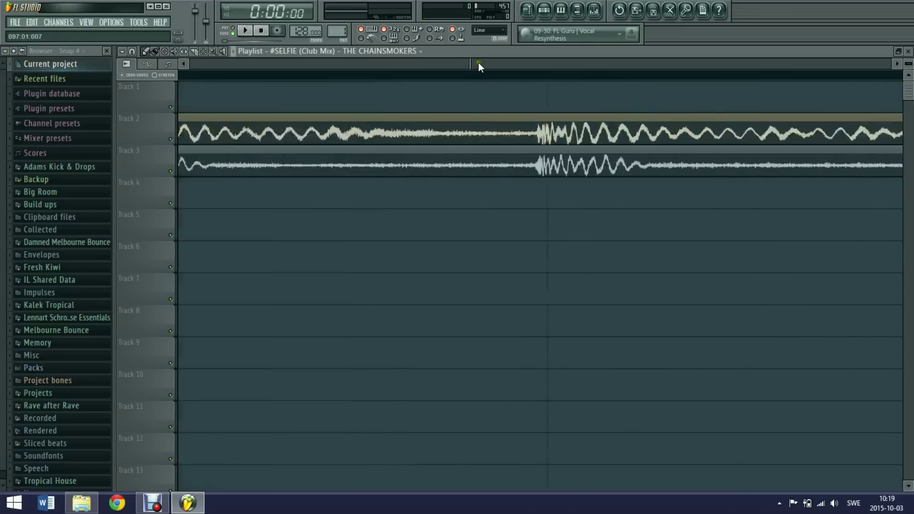
scroll(479, 62, down, 2)
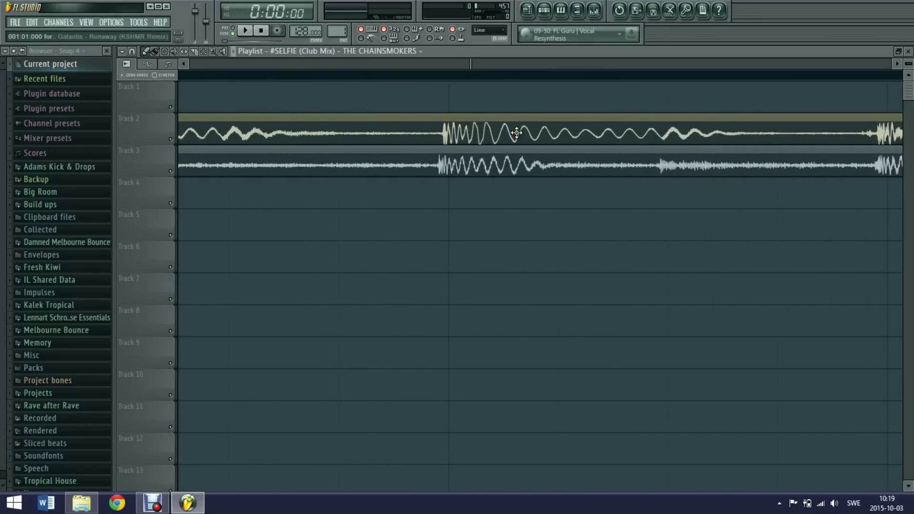
drag(509, 165, 514, 167)
scroll(503, 62, down, 5)
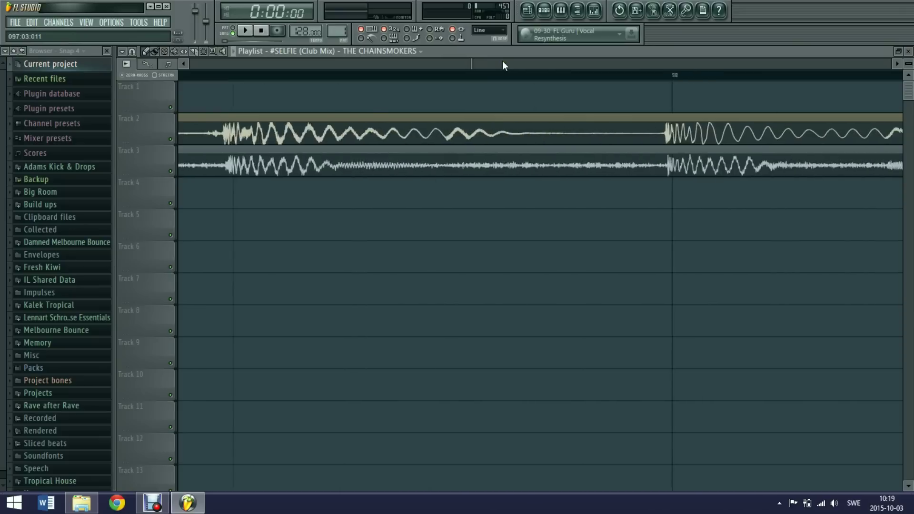
scroll(502, 62, down, 10)
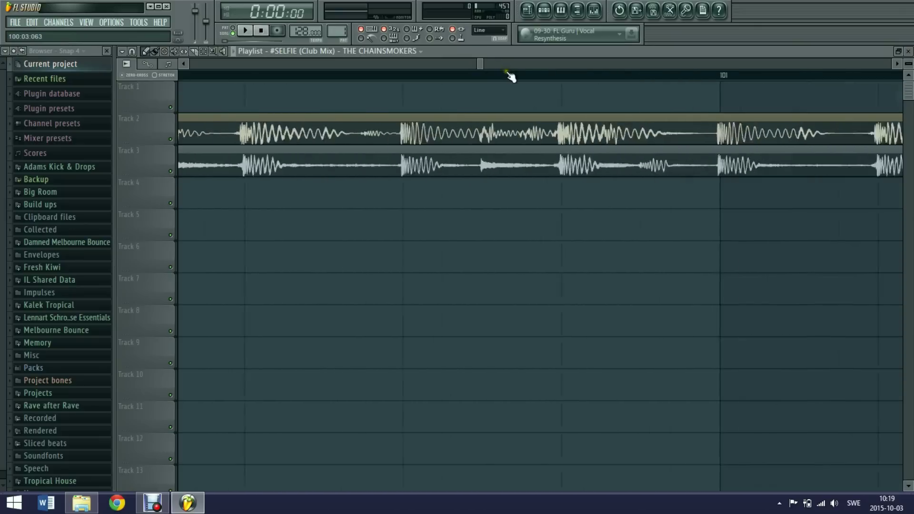
scroll(510, 77, down, 6)
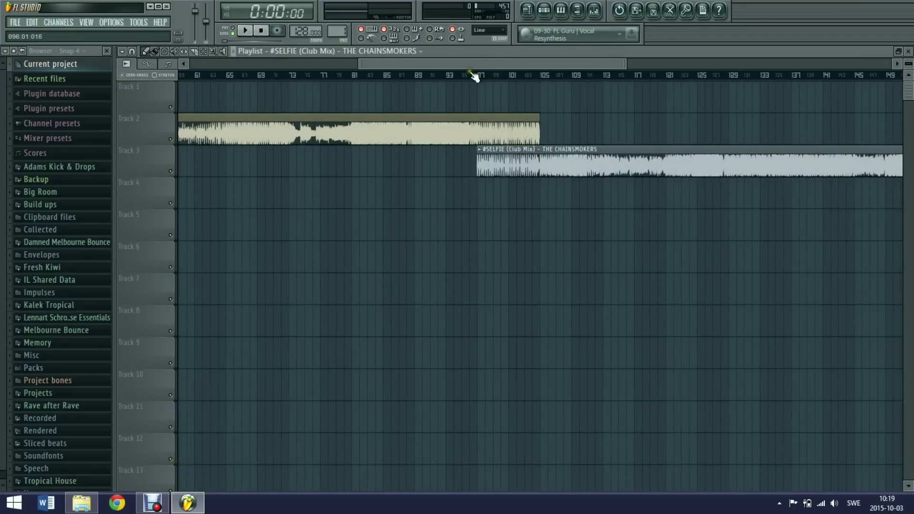
Play the overlap from about bar 95, muting and unmuting Track 3 and Track 2 in turn to check the beat match
click(254, 31)
click(466, 75)
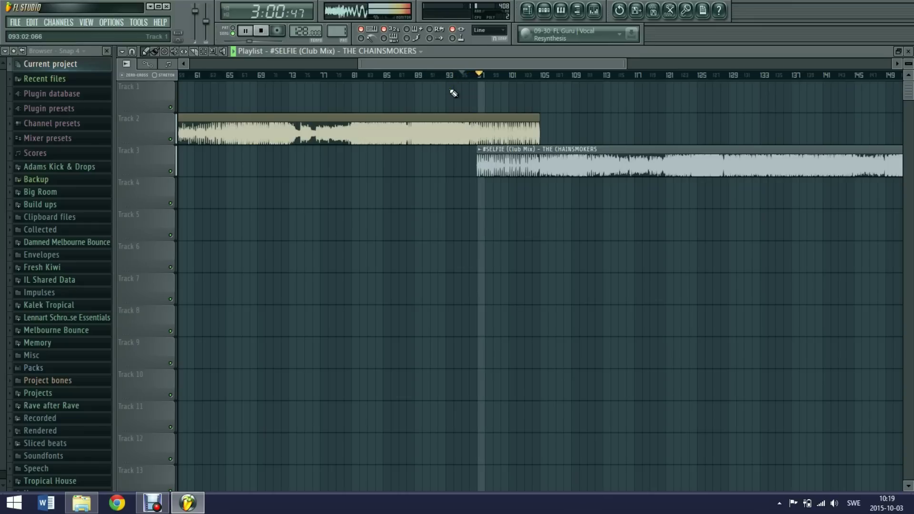
click(171, 176)
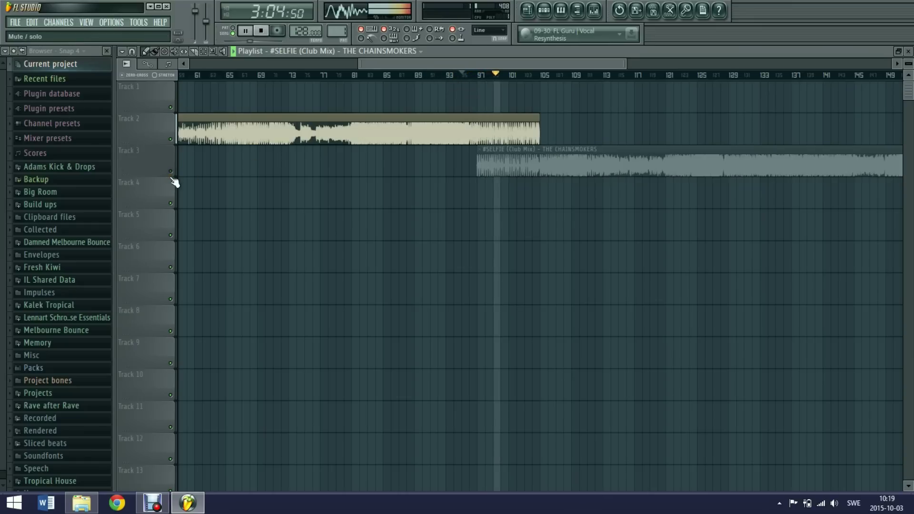
click(171, 172)
click(170, 139)
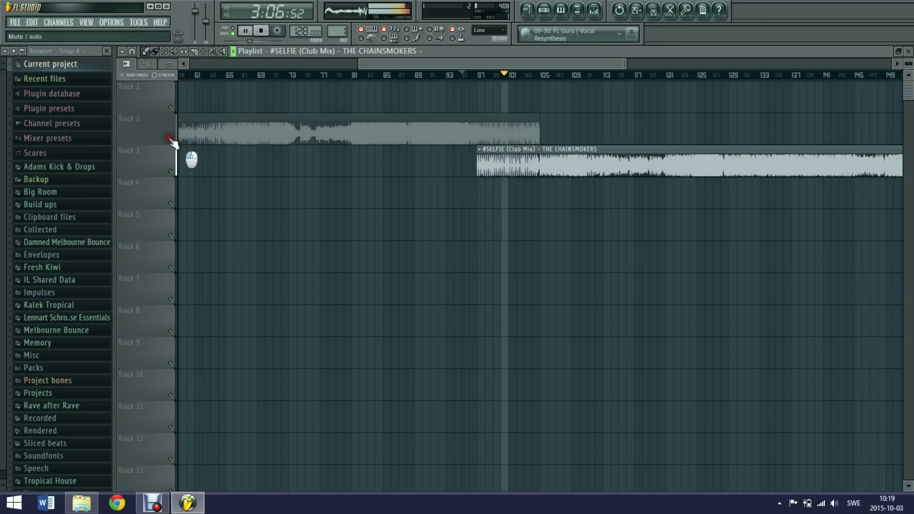
click(171, 139)
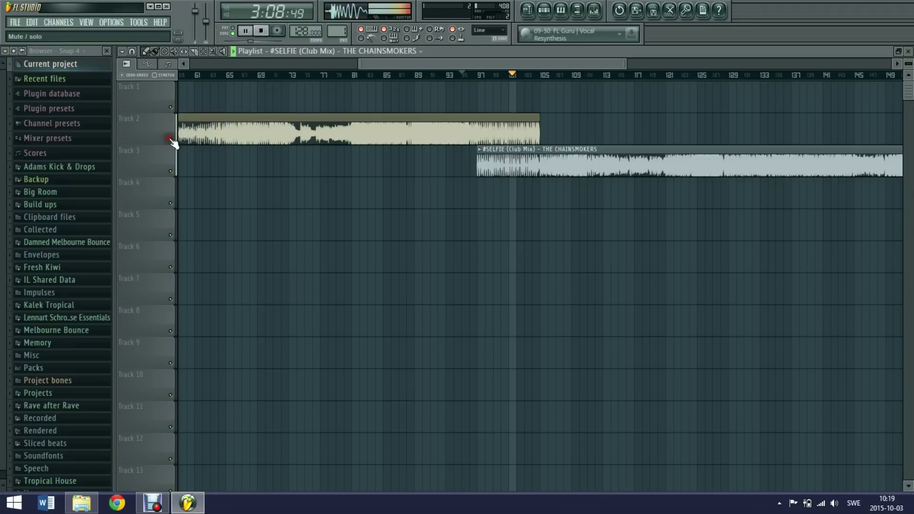
click(263, 32)
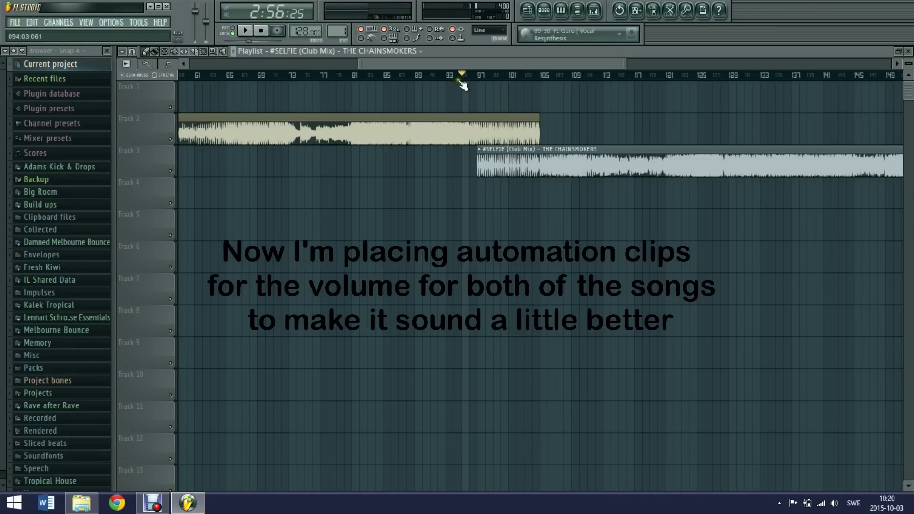
Select the time range from bar 95 to 107 and create a channel volume automation clip for the Galantis song
drag(462, 77, 525, 82)
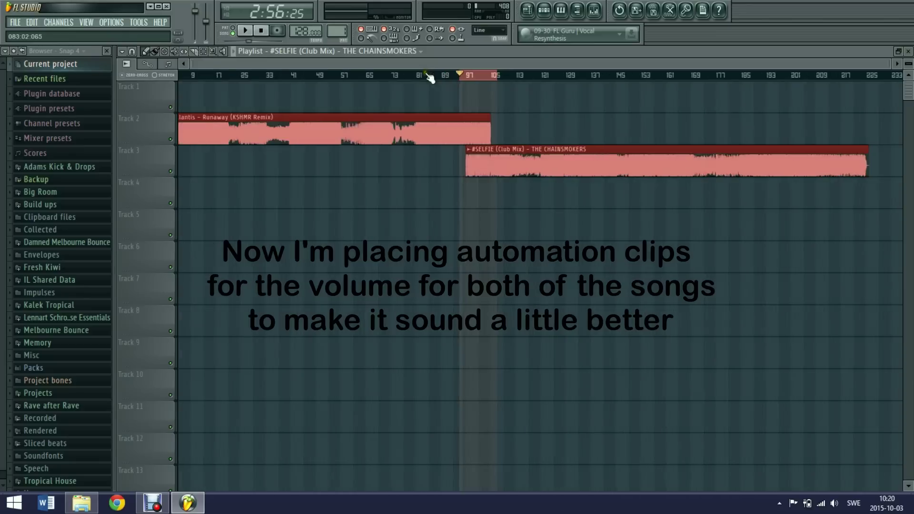
scroll(429, 75, down, 4)
click(181, 117)
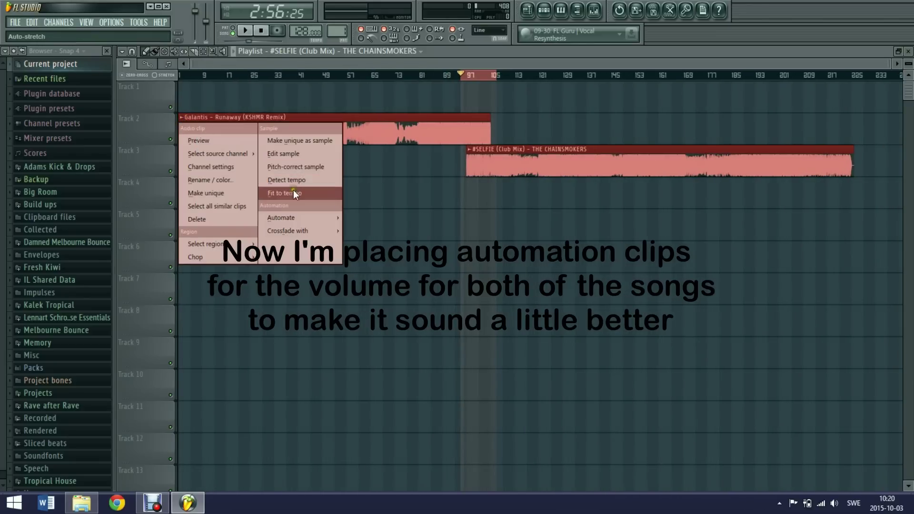
click(217, 168)
right_click(788, 107)
click(809, 180)
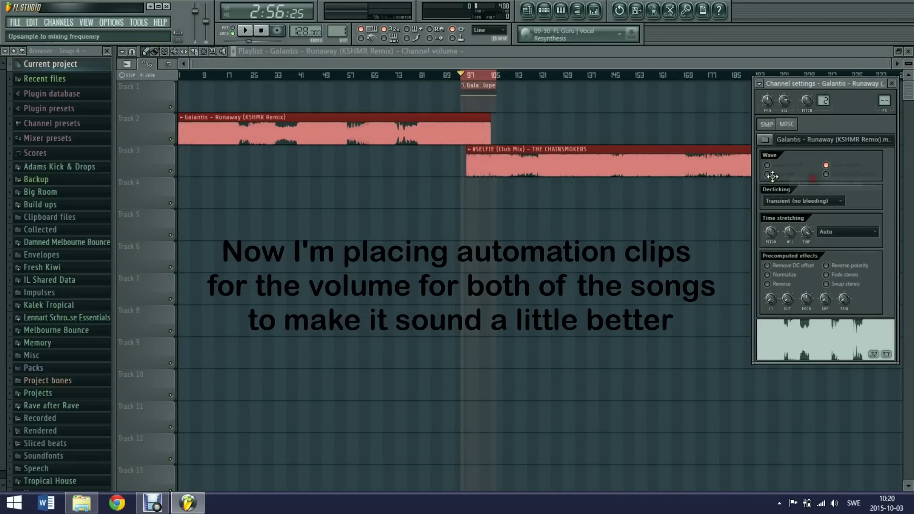
Create a channel volume automation clip for the #SELFIE song over the selected time range
click(470, 150)
click(533, 198)
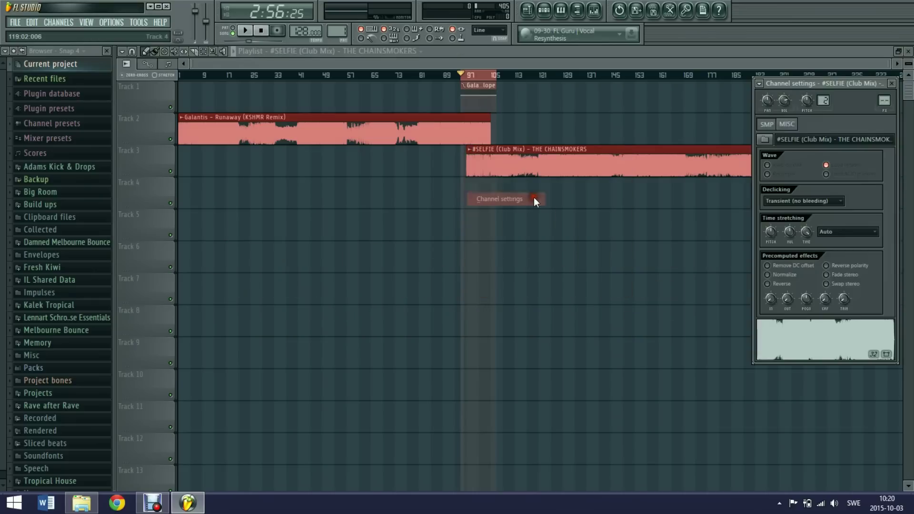
right_click(786, 106)
click(809, 182)
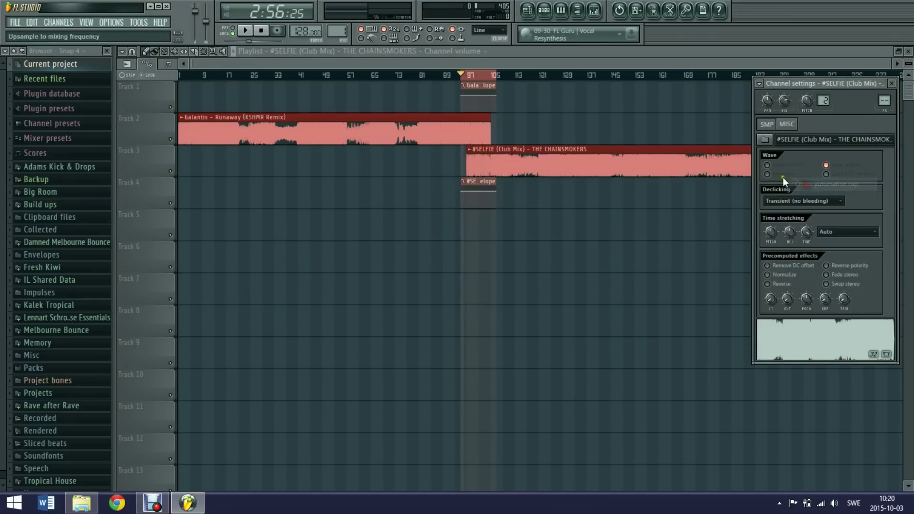
click(555, 219)
Copy the start point's value in the Galantis volume envelope and lower its end point to zero at about bar 105
scroll(481, 88, up, 5)
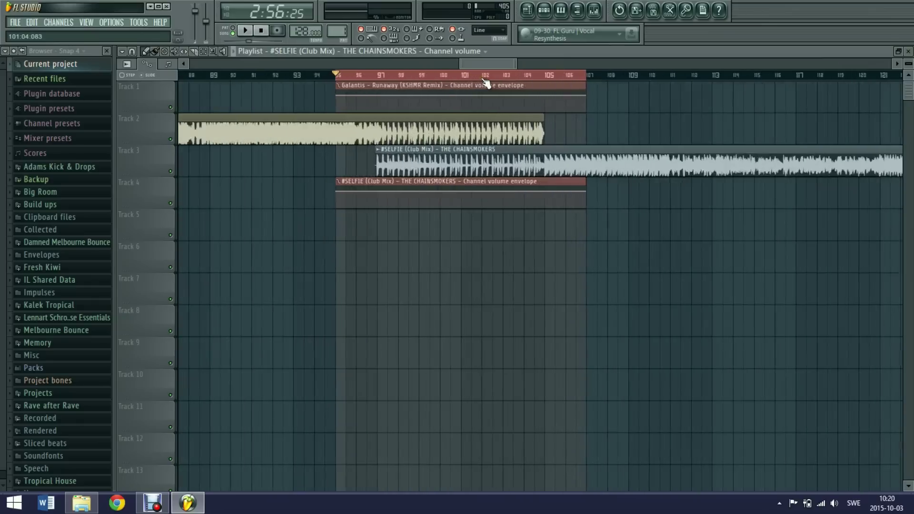
right_click(229, 97)
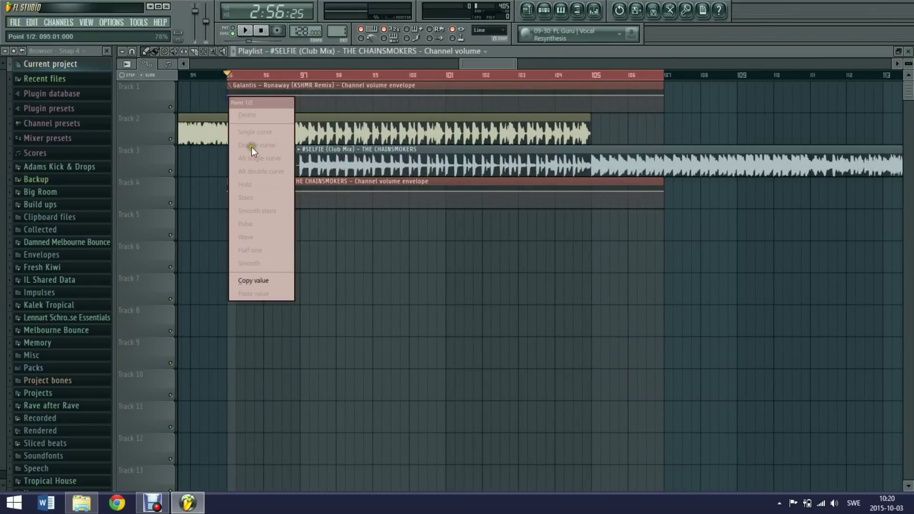
click(269, 281)
drag(665, 96, 655, 123)
Add a Galantis envelope point at bar 102 with the copied 78% value, and extend the curved fade-out to about bar 107
right_click(550, 97)
drag(548, 97, 492, 97)
right_click(493, 99)
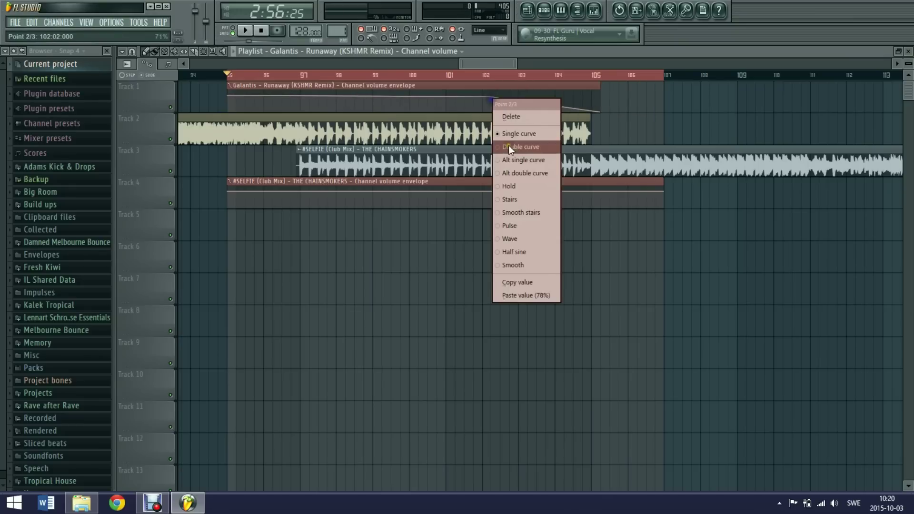
click(537, 290)
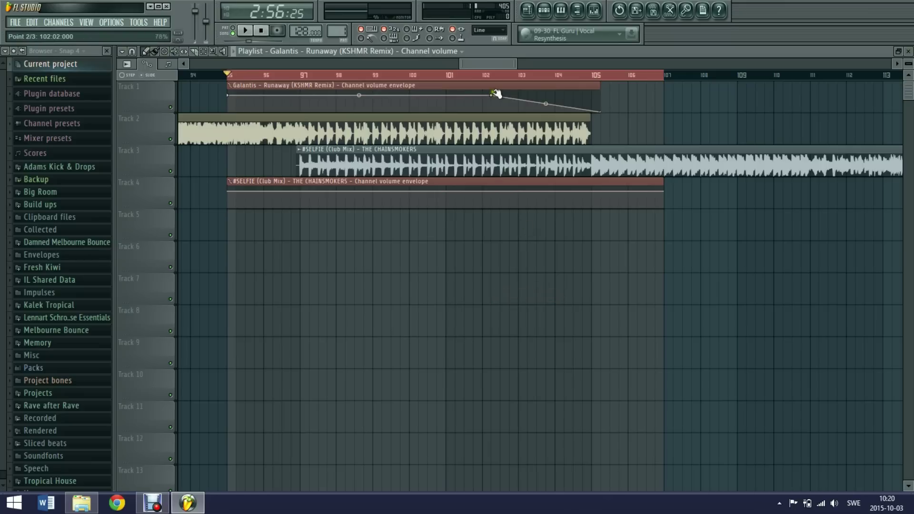
drag(493, 103, 562, 77)
drag(601, 112, 675, 118)
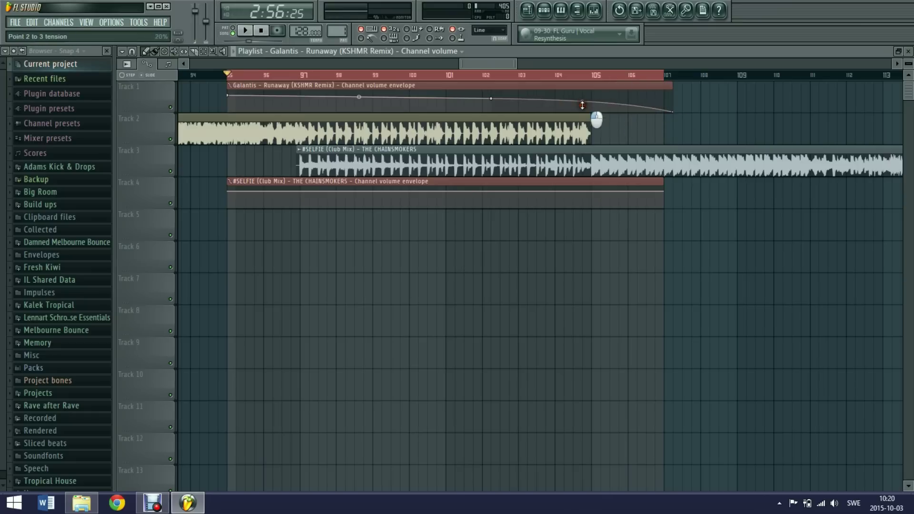
Add a point at bar 105 with the copied value to the #SELFIE volume envelope and lower its start point for a fade-in
right_click(595, 193)
right_click(594, 193)
click(625, 390)
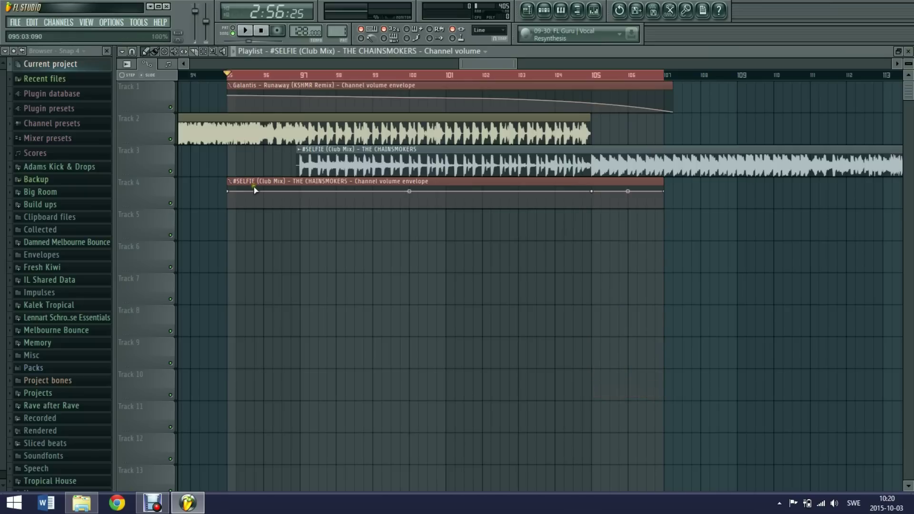
drag(232, 192, 230, 202)
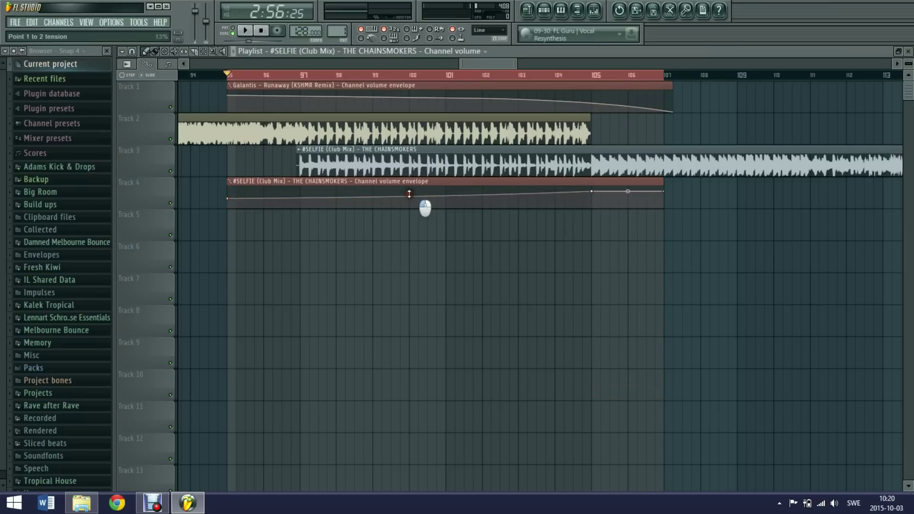
Play back the automated transition from bar 95 and clear the time selection
click(246, 32)
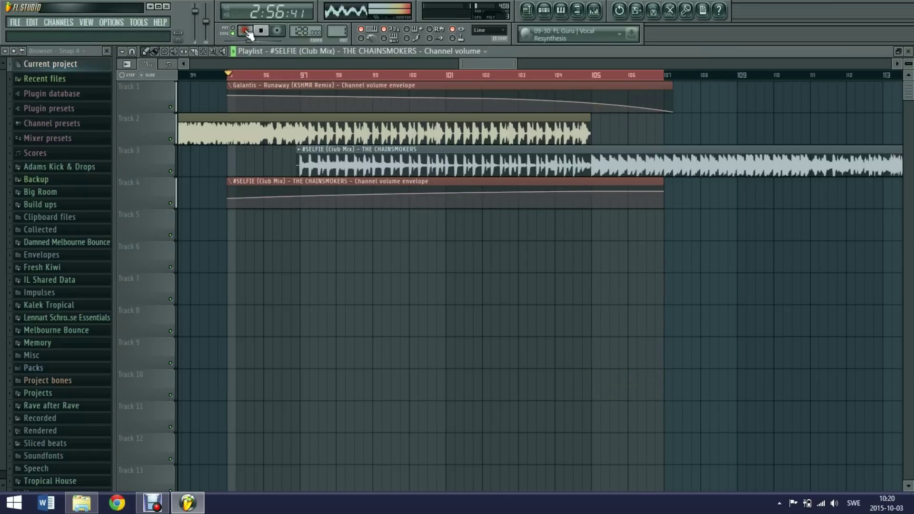
scroll(259, 78, down, 5)
drag(260, 78, 398, 89)
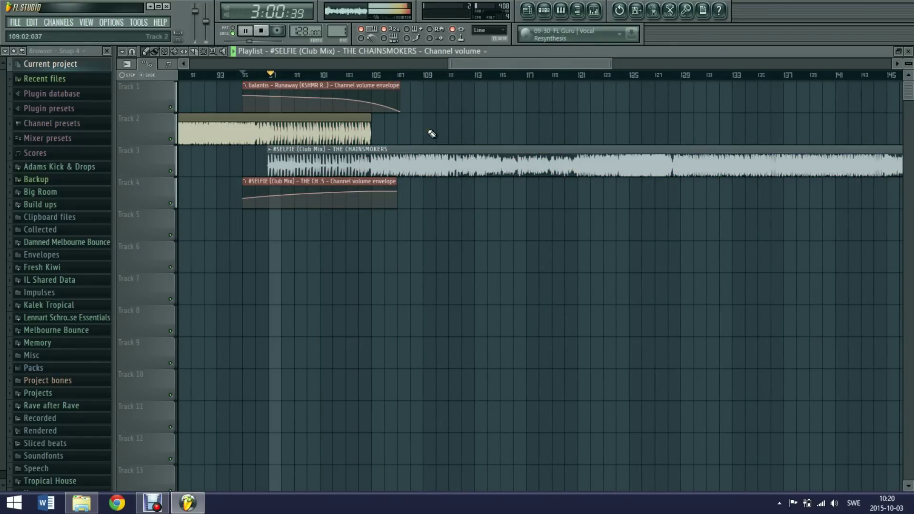
Show all channels, place the Deorro - Bootie In Your Face clip on an empty playlist track at about bar 157, and stop playback
scroll(436, 77, down, 6)
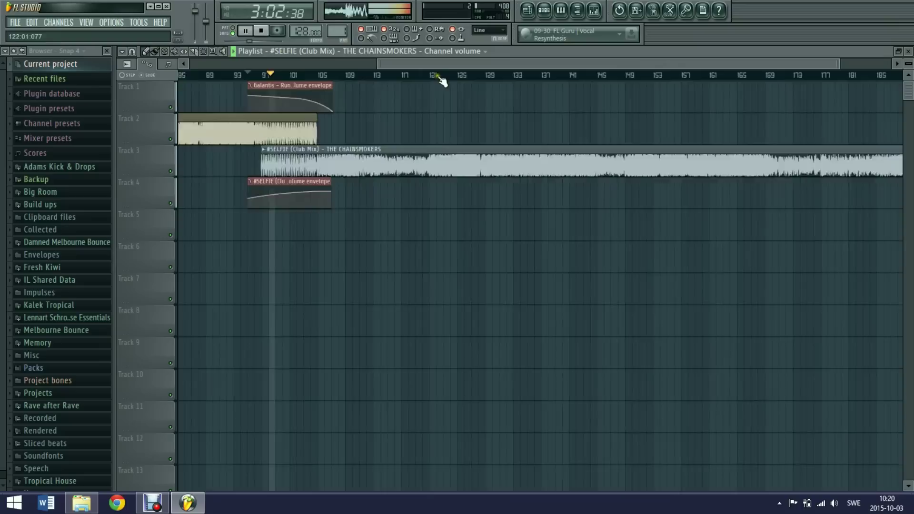
drag(485, 66, 642, 65)
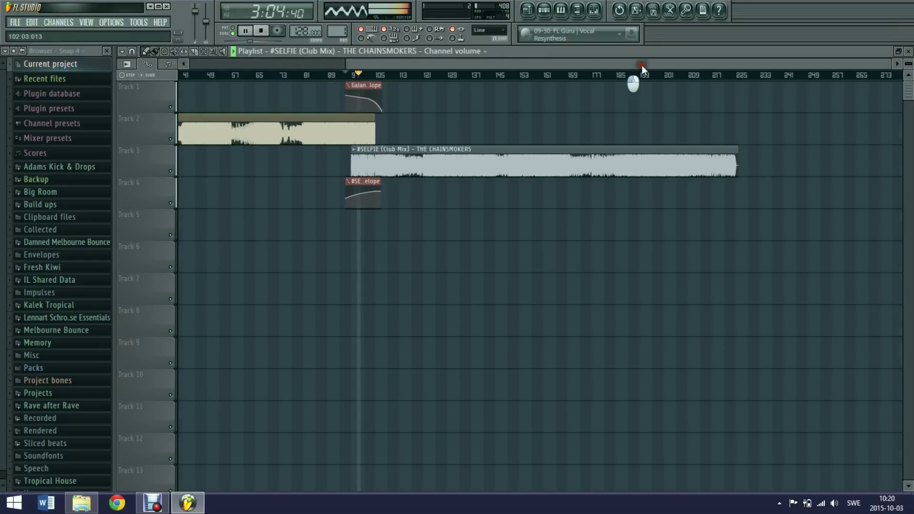
click(544, 9)
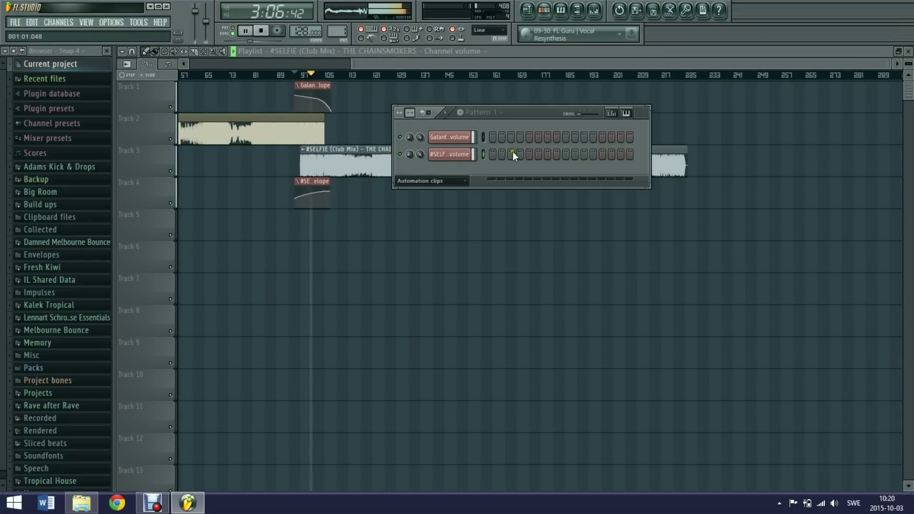
click(453, 181)
click(444, 196)
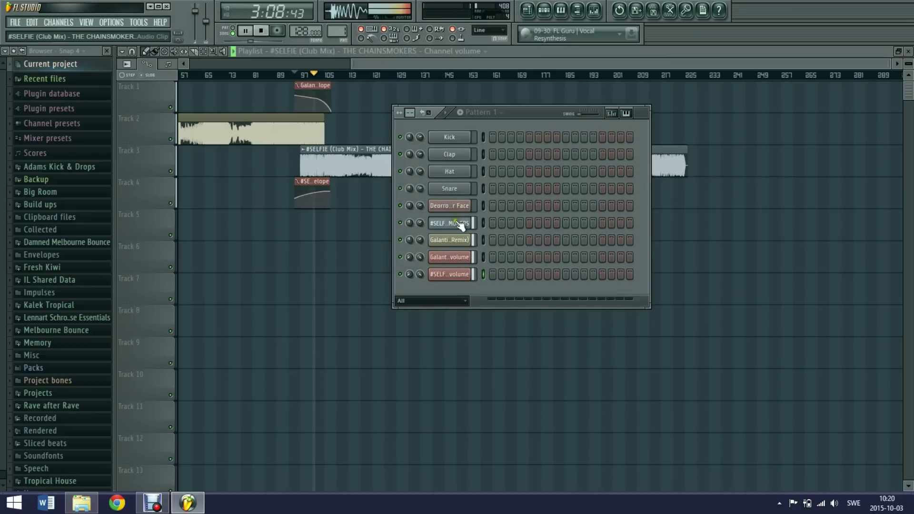
click(449, 205)
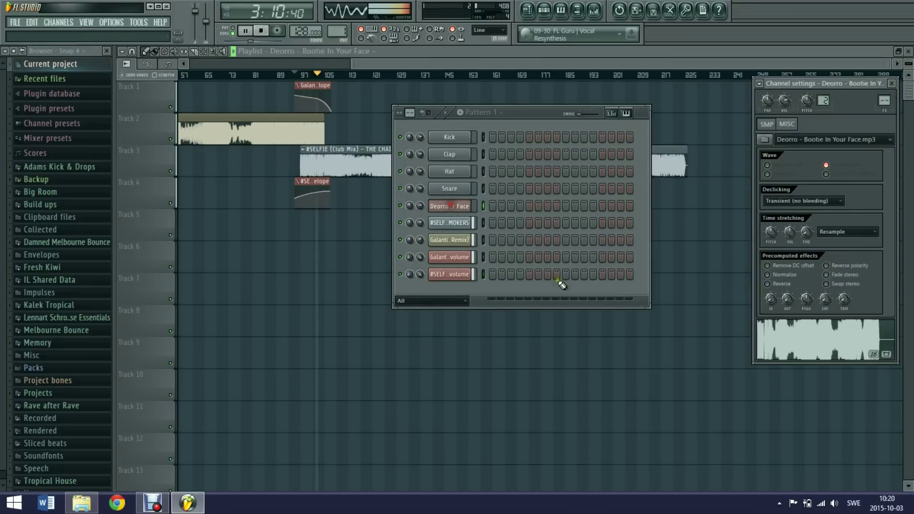
drag(781, 364, 488, 335)
click(262, 32)
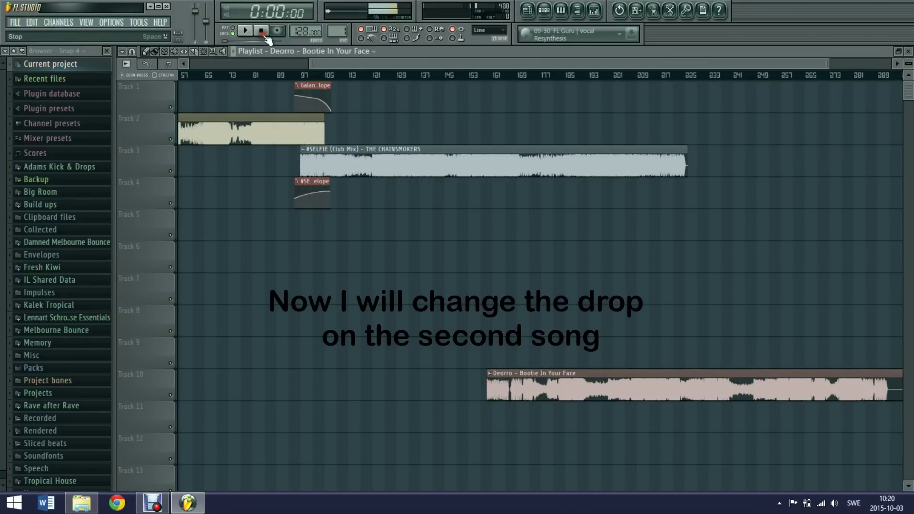
Move the Deorro clip to Track 4 at about bar 113, solo that track and play it to find the drop
drag(536, 399, 401, 208)
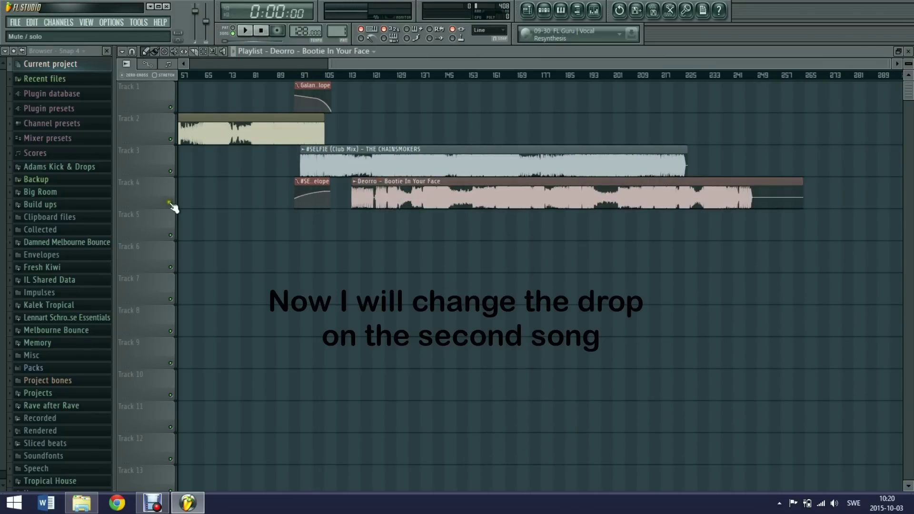
right_click(171, 203)
click(422, 75)
key(space)
scroll(418, 94, up, 1)
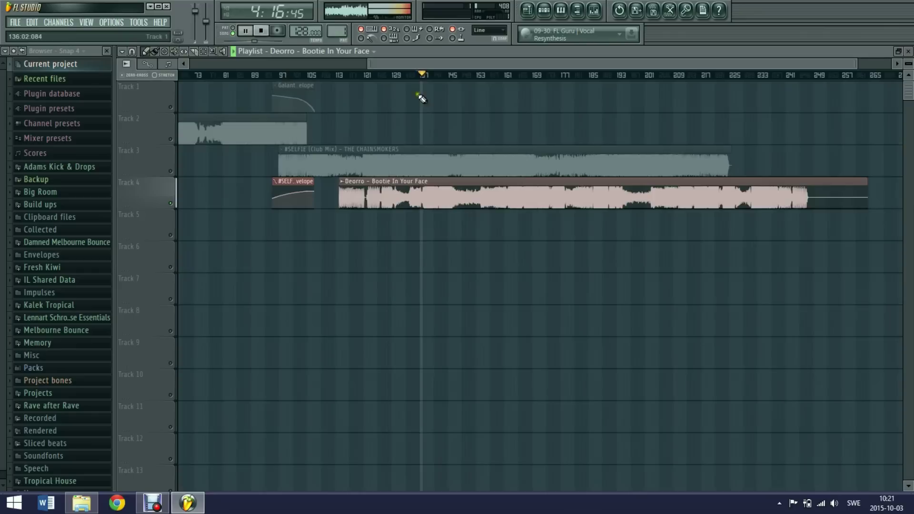
click(517, 76)
Shift the Deorro clip to Track 2, starting at about bar 120 above the #SELFIE clip
drag(343, 188, 438, 195)
click(399, 75)
scroll(400, 76, up, 2)
drag(524, 191, 384, 120)
Solo the #SELFIE track and play it up to about bar 129 to locate its drop
right_click(172, 170)
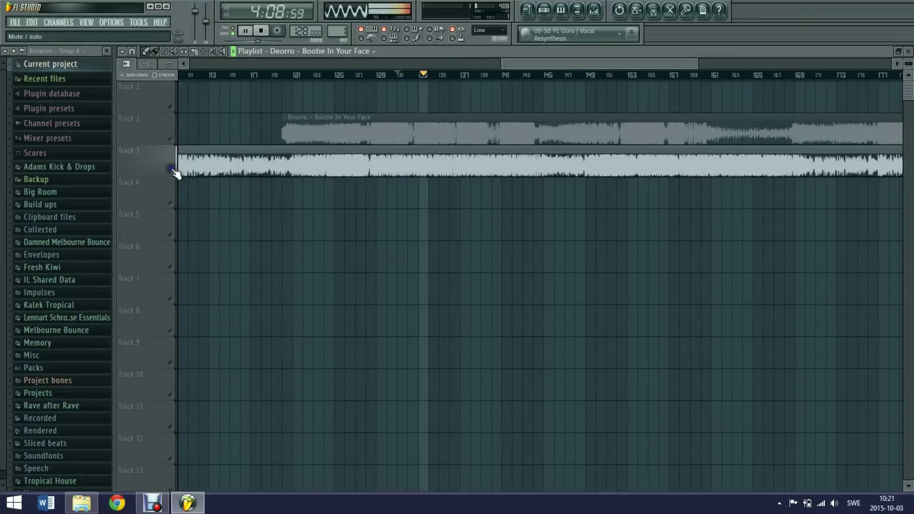
drag(322, 75, 287, 77)
click(368, 75)
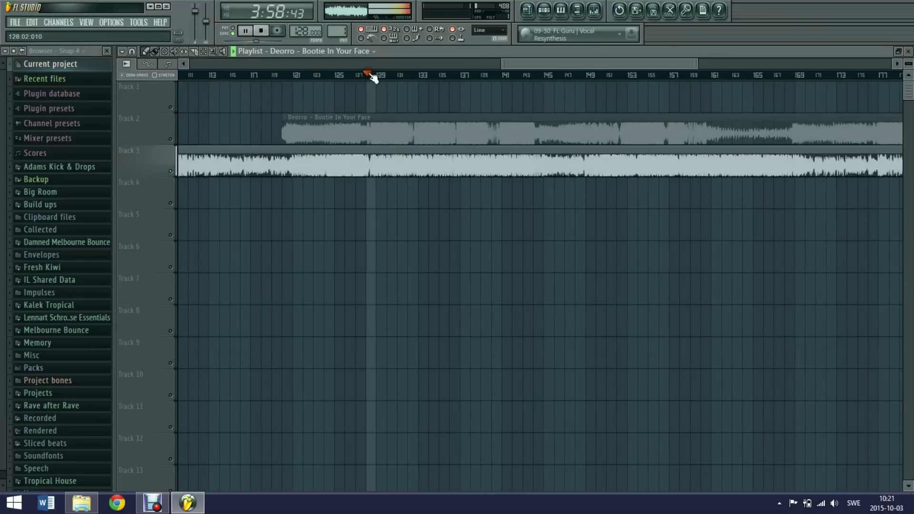
scroll(369, 75, up, 3)
scroll(374, 76, up, 4)
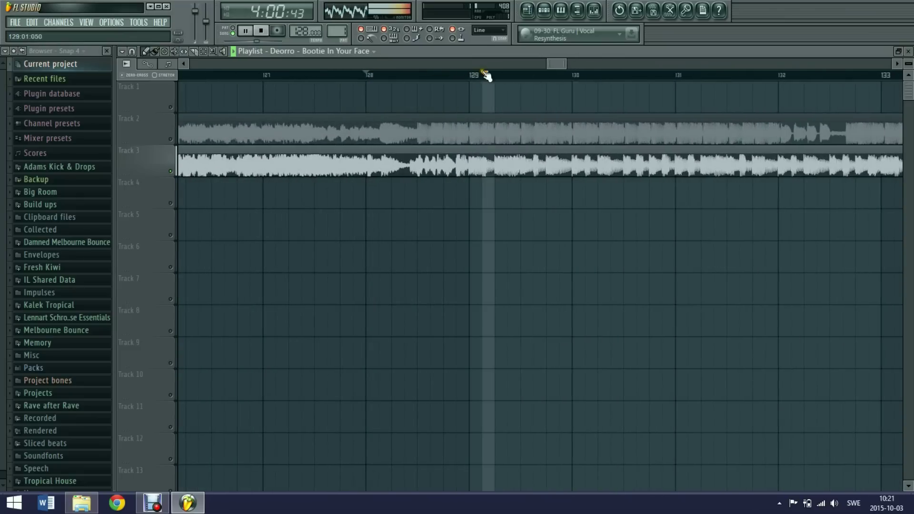
Stop playback and select the time range from bar 122 to just past bar 129
key(space)
drag(369, 76, 470, 76)
scroll(504, 75, down, 6)
scroll(506, 75, down, 3)
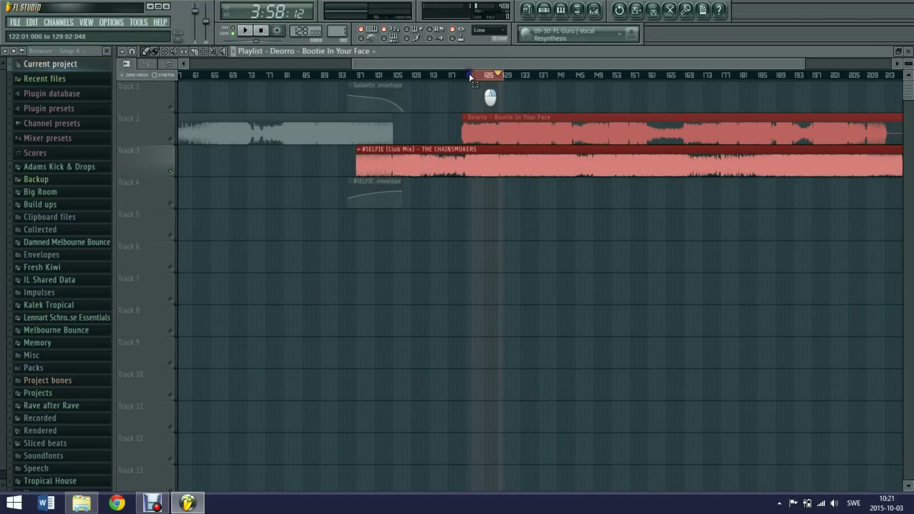
Create a volume automation clip for the #SELFIE channel and place it on Track 4, starting in bar 122
click(360, 151)
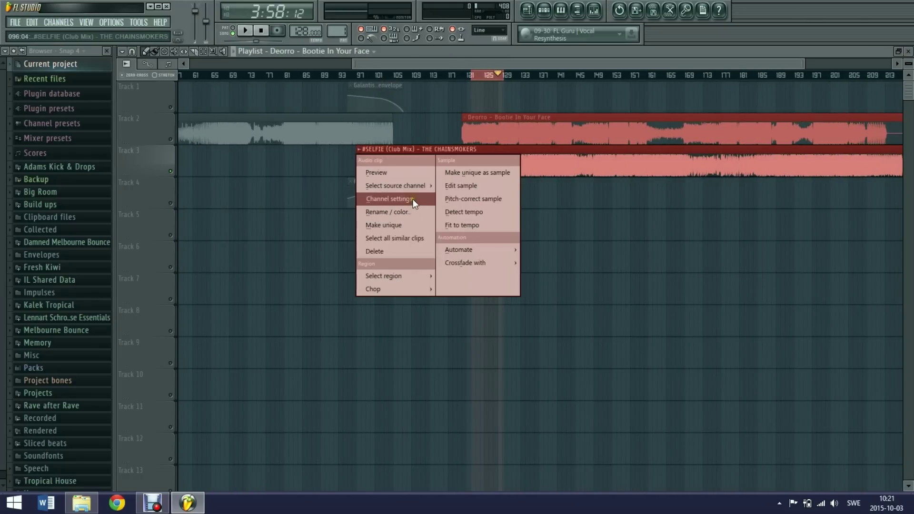
click(413, 199)
right_click(785, 101)
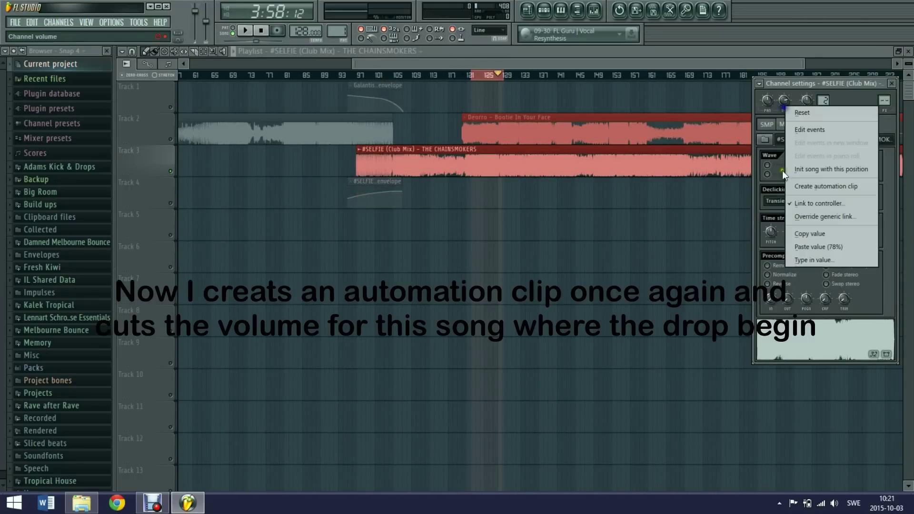
click(810, 182)
scroll(490, 83, up, 5)
drag(488, 85, 272, 180)
Stop playback, add a point at bar 129 in the new #SELFIE volume envelope and cut the volume straight to zero there
scroll(567, 78, up, 7)
scroll(567, 77, up, 6)
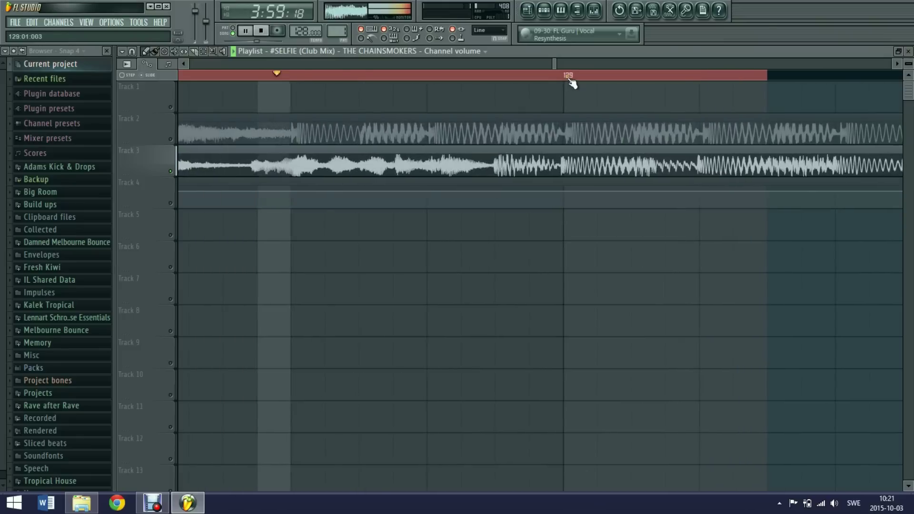
key(space)
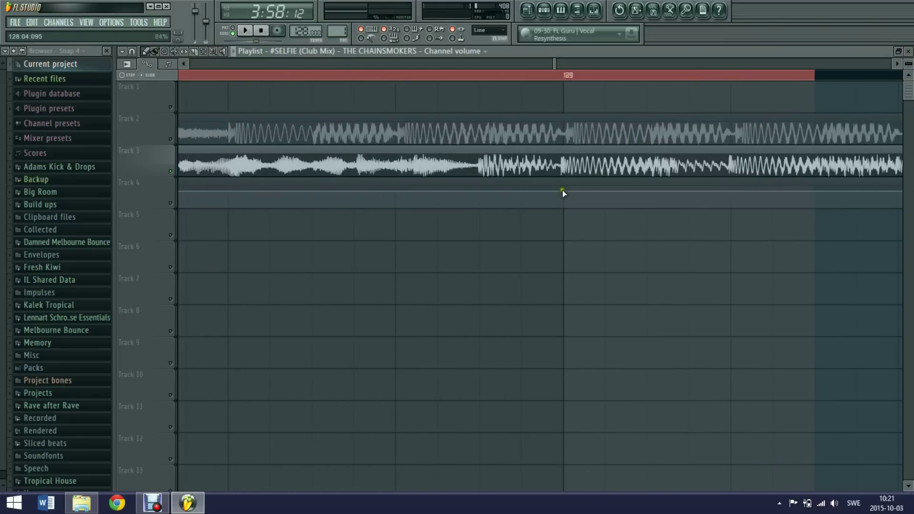
right_click(562, 190)
drag(590, 190, 555, 235)
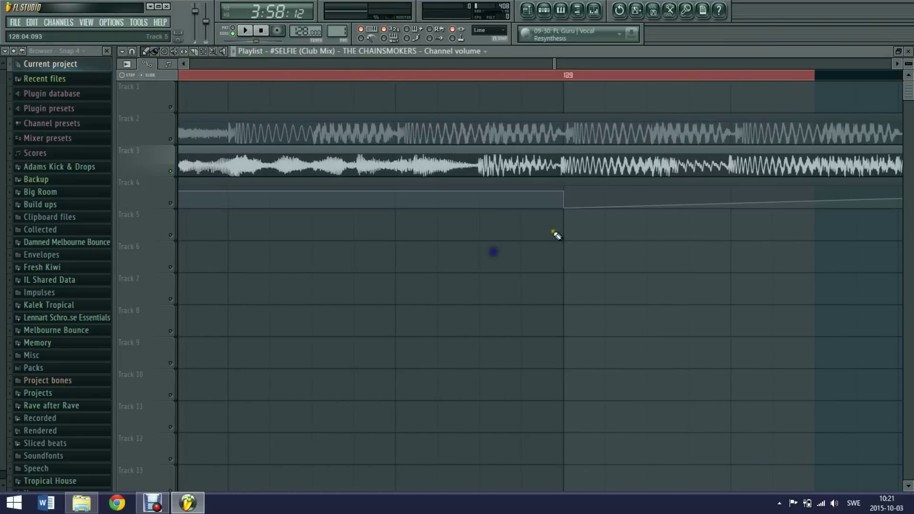
Lower the #SELFIE envelope's end point to zero and paste the copied 78% value onto its start point
scroll(584, 78, down, 5)
scroll(585, 78, down, 4)
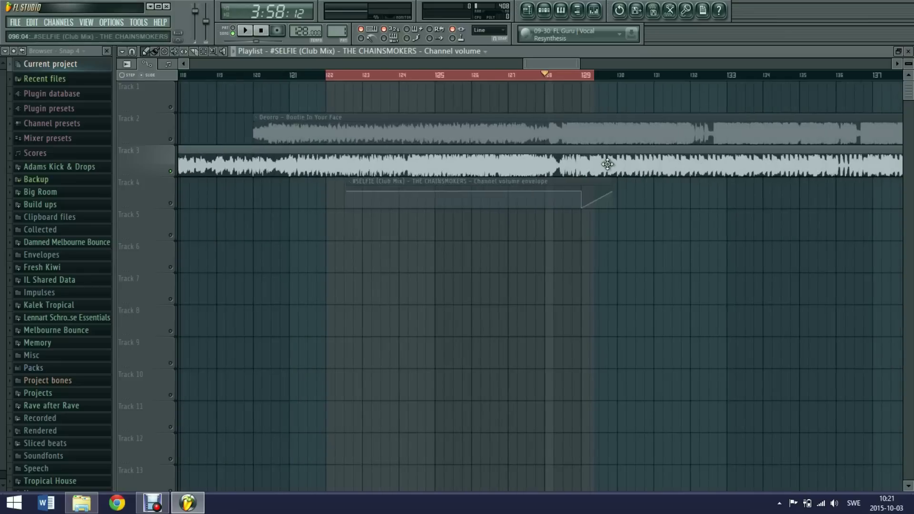
drag(613, 193, 615, 230)
drag(347, 198, 349, 194)
right_click(348, 192)
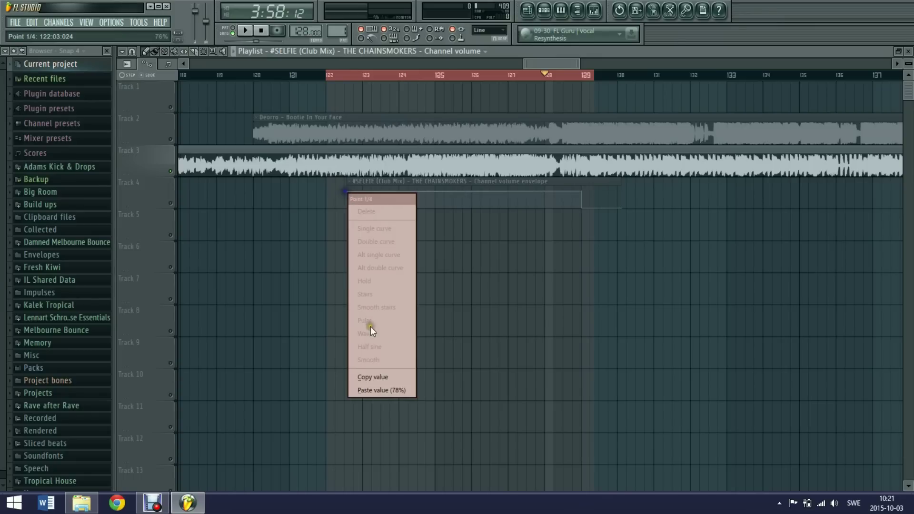
click(371, 390)
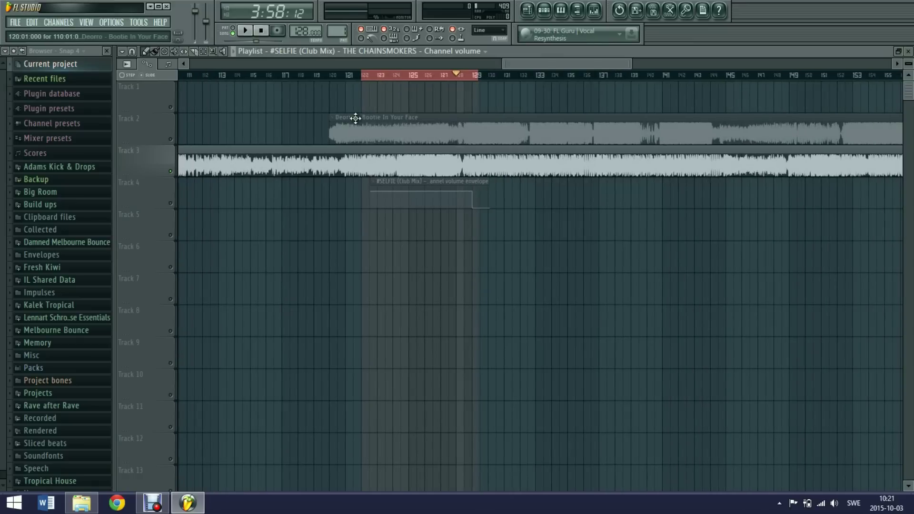
Create a volume automation clip for the Deorro channel from its channel settings
click(334, 119)
click(400, 163)
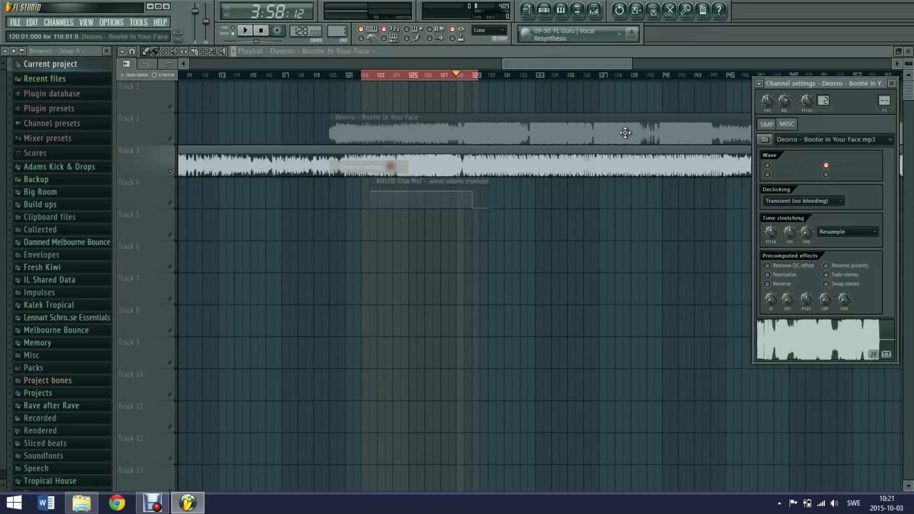
right_click(788, 110)
click(817, 193)
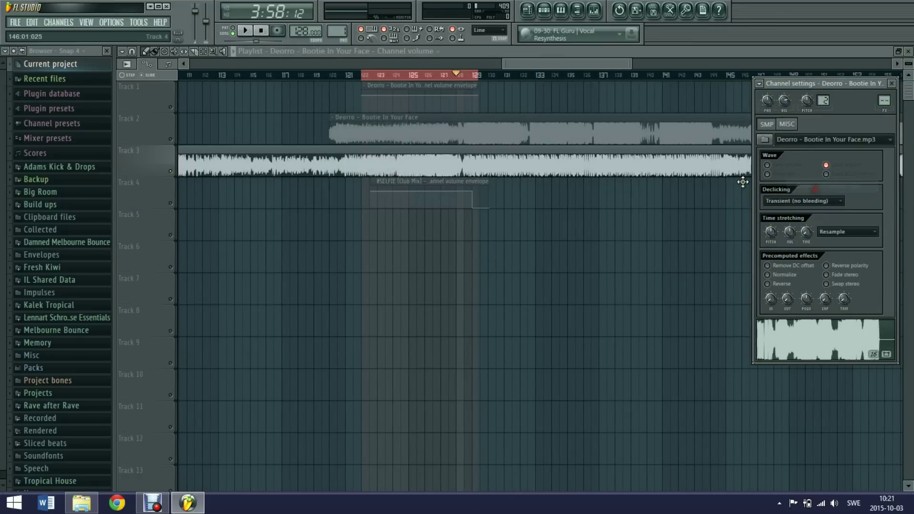
Move the Deorro volume envelope on Track 1 to bar 120, flush with the start of the Deorro clip
scroll(424, 77, up, 4)
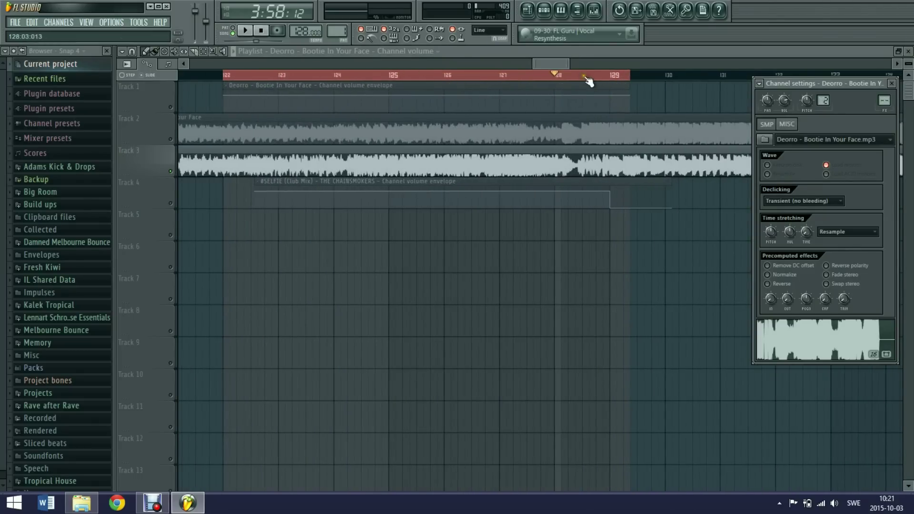
scroll(586, 78, up, 5)
scroll(586, 78, down, 6)
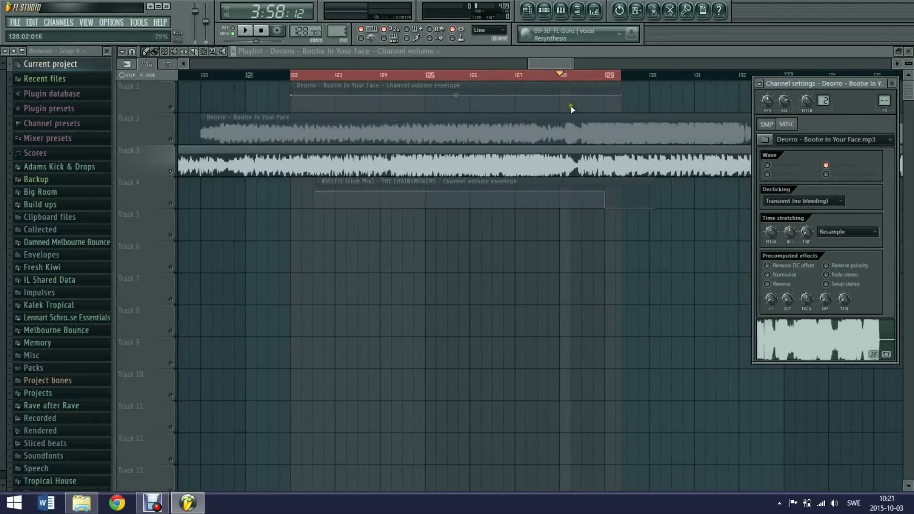
click(292, 98)
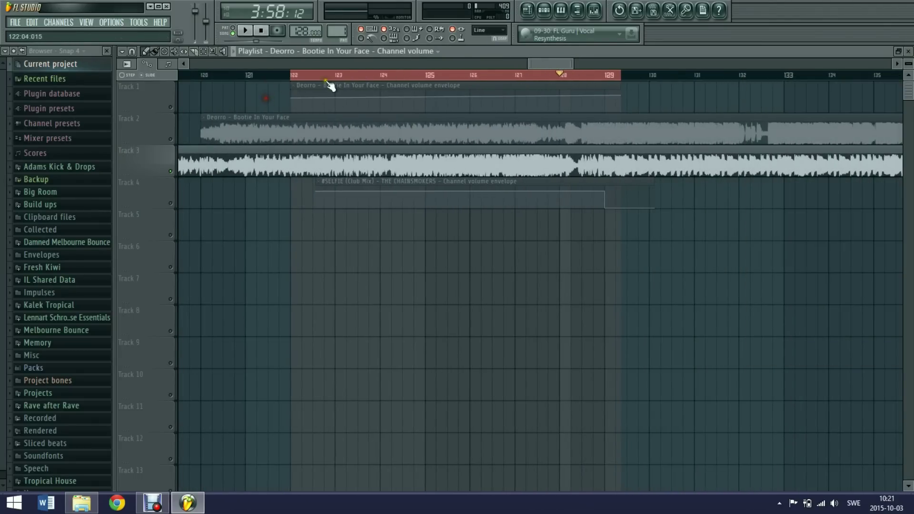
drag(322, 88, 234, 90)
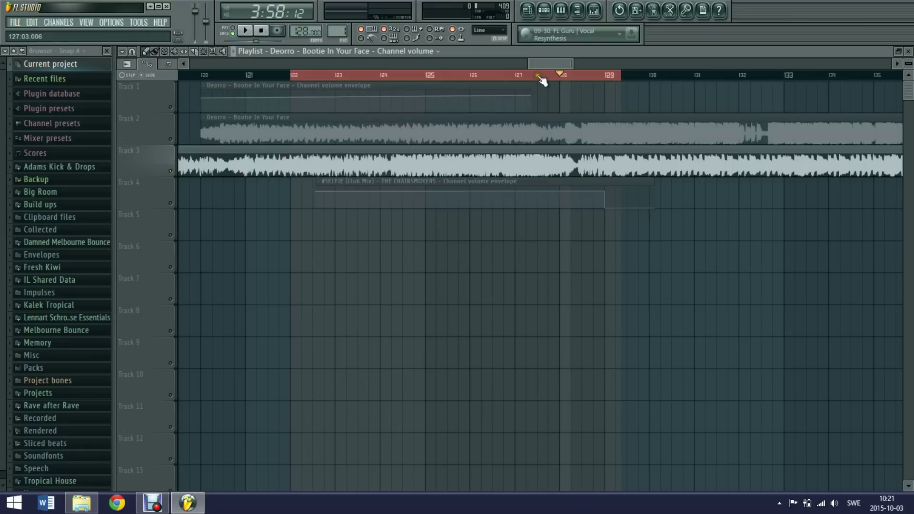
Turn off the solo so all tracks are audible, and clear the time selection
key(space)
key(space)
right_click(171, 108)
right_click(170, 108)
drag(292, 79, 619, 81)
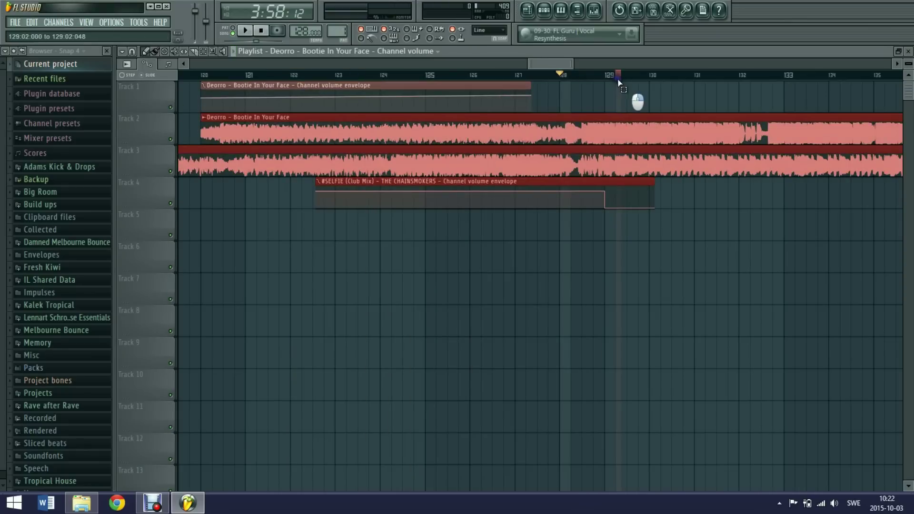
Extend the Deorro volume envelope clip to bar 129 and shift the Deorro audio so its drop lines up with the #SELFIE drop
scroll(622, 76, up, 3)
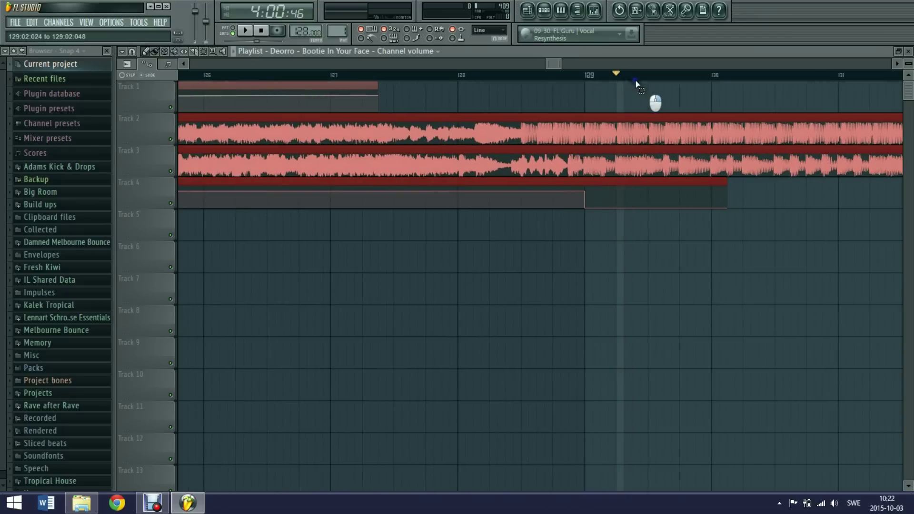
drag(389, 93, 605, 101)
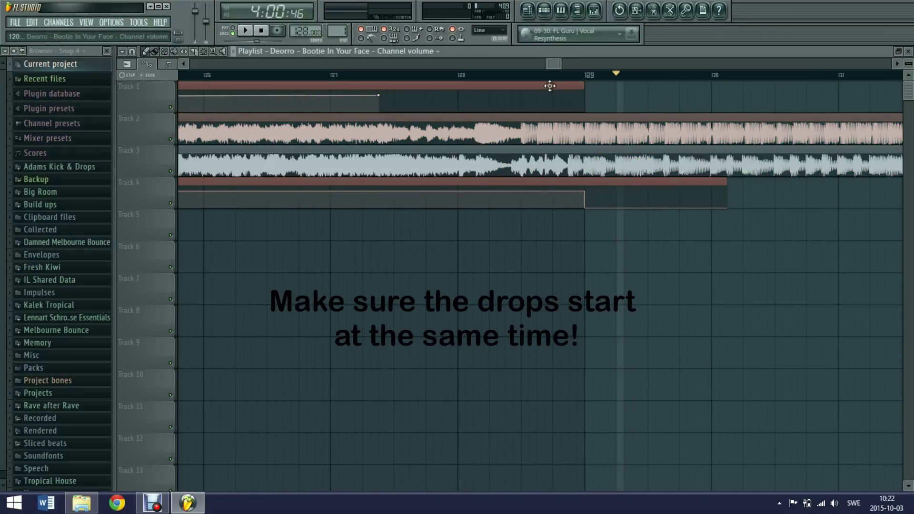
scroll(574, 82, up, 4)
drag(653, 131, 824, 143)
scroll(664, 80, up, 4)
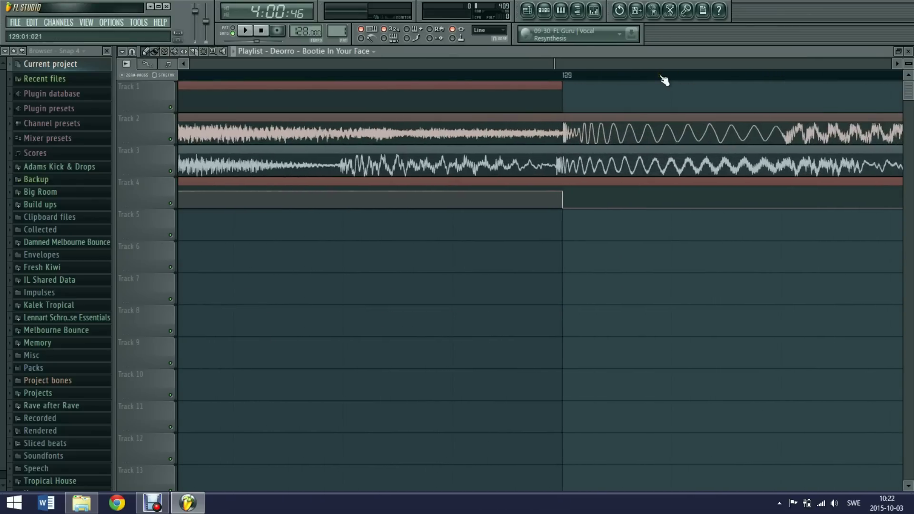
drag(584, 135, 579, 136)
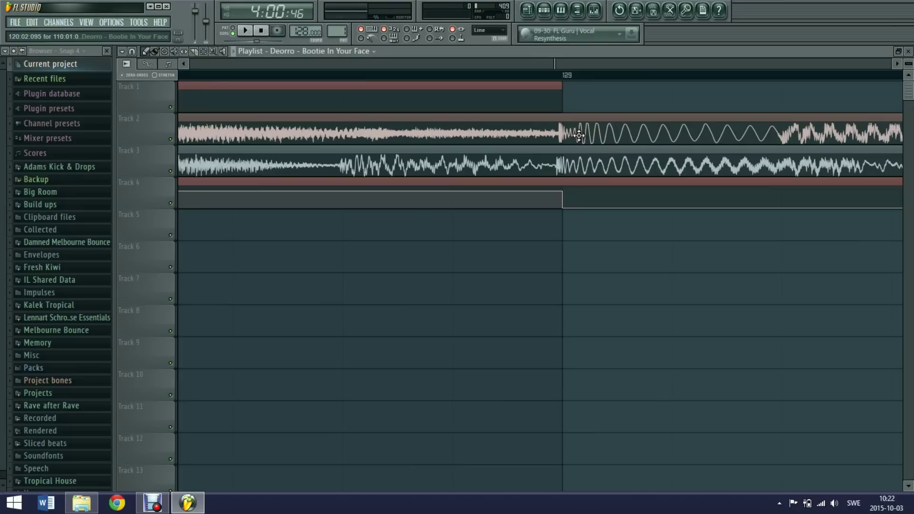
Shift the #SELFIE envelope's 78% cut point onto the drop's first kick just before bar 129, and fine-adjust the Deorro clip
right_click(563, 192)
click(586, 388)
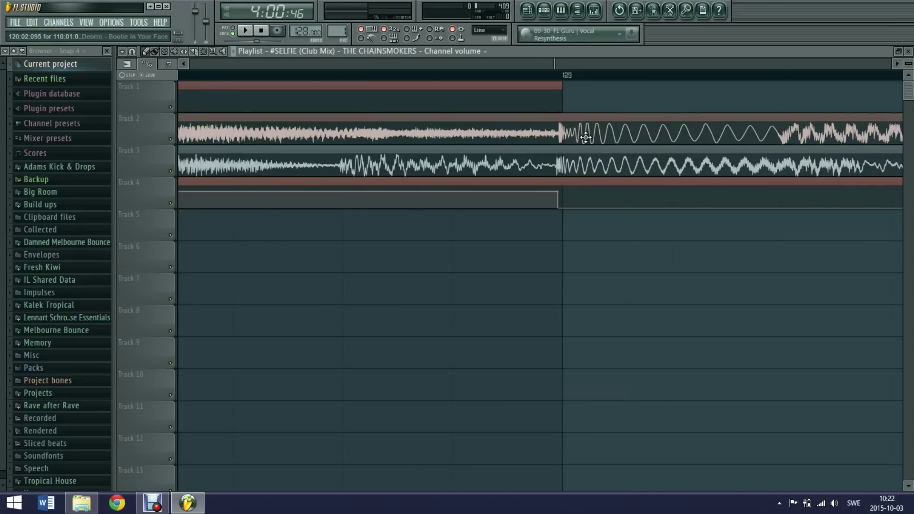
drag(583, 136, 578, 136)
Add a point at bar 129 in the Deorro volume envelope and paste the copied 78% value onto it
scroll(565, 75, down, 3)
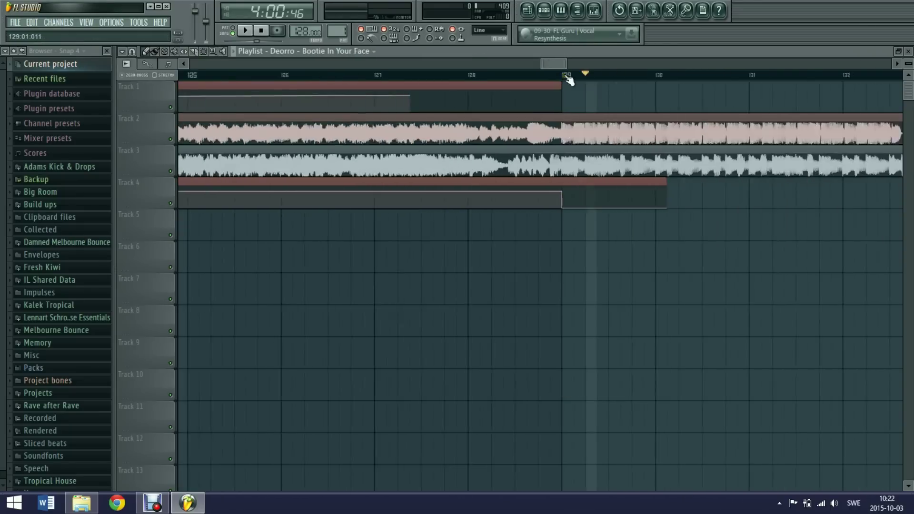
right_click(563, 97)
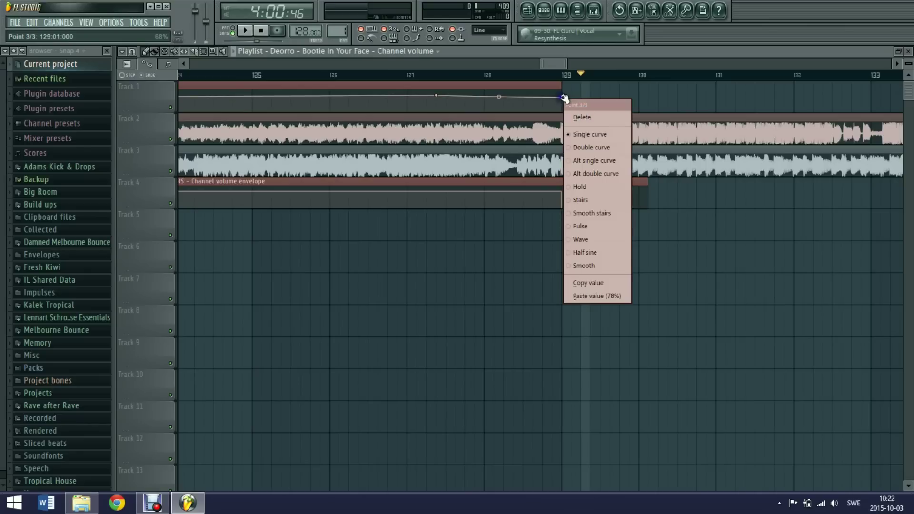
click(600, 286)
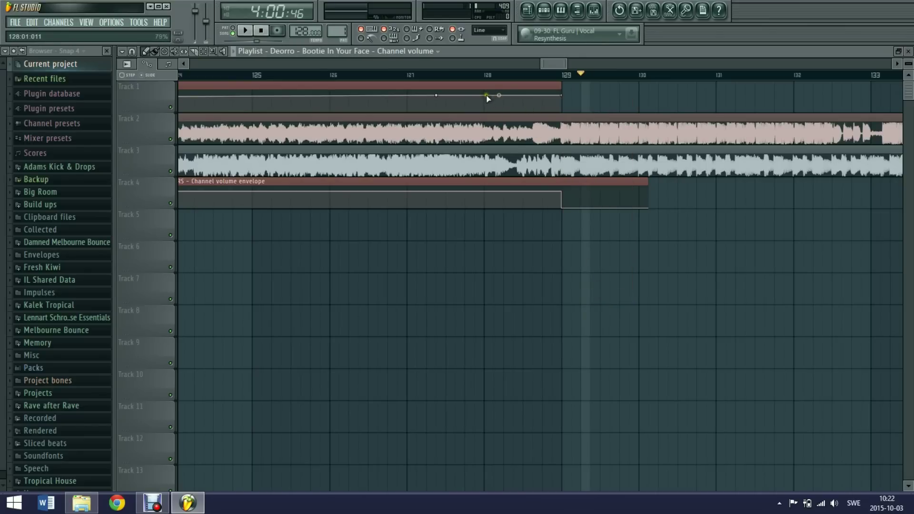
Replace the Deorro volume envelope's point before bar 128 with a 93% point at bar 128, and lower the start point close to zero
right_click(488, 95)
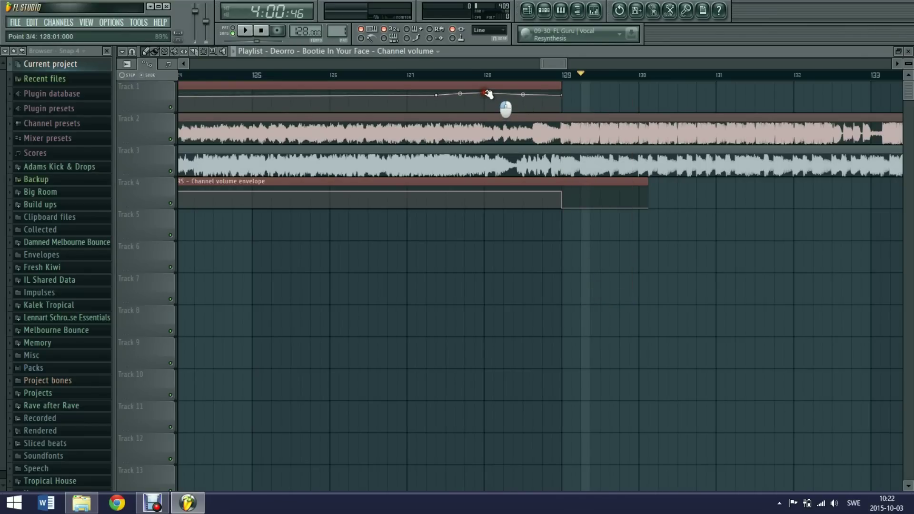
right_click(442, 98)
click(471, 113)
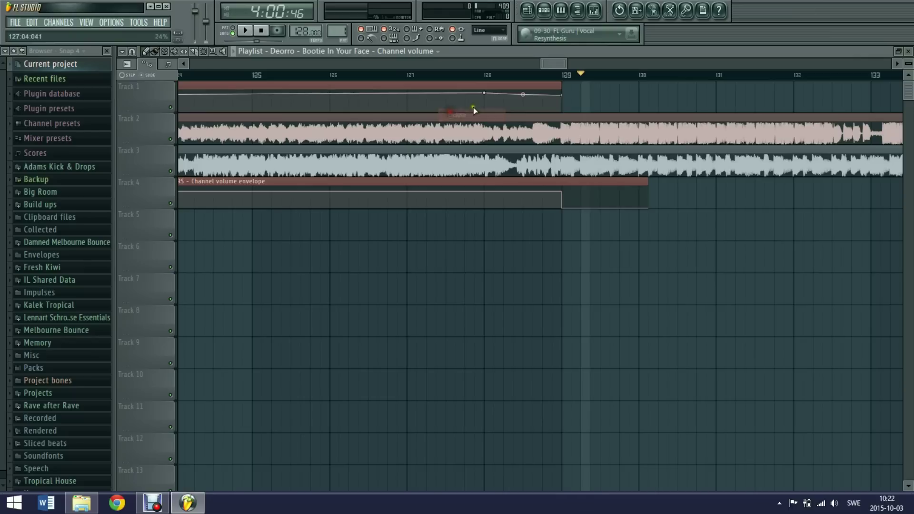
scroll(514, 76, down, 3)
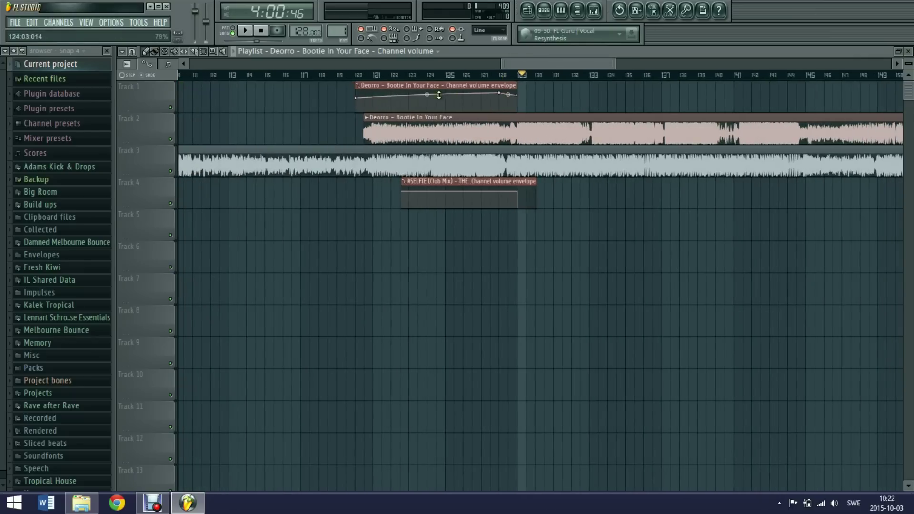
drag(361, 100, 361, 111)
Trim the start of the Deorro audio clip to just before bar 121 and undo the last accidental clip change
scroll(369, 80, up, 3)
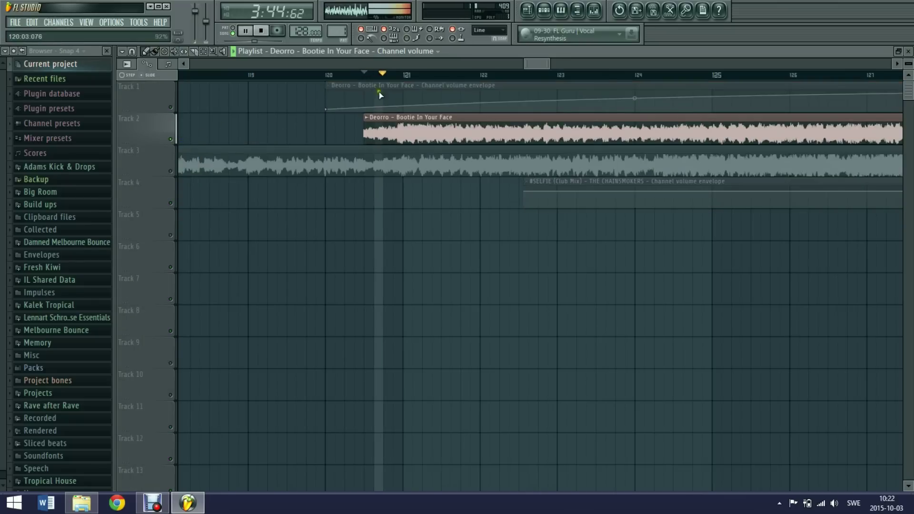
drag(365, 139, 401, 141)
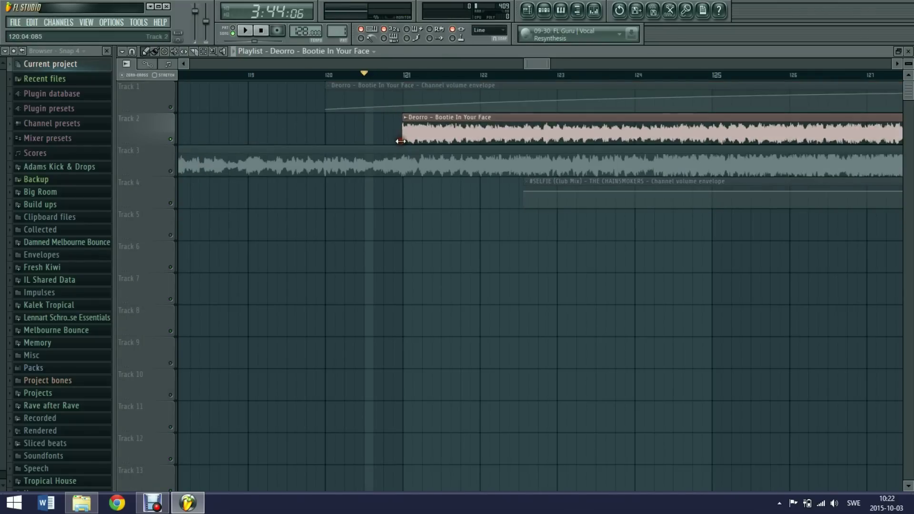
scroll(410, 76, up, 2)
scroll(410, 75, up, 2)
drag(400, 140, 367, 141)
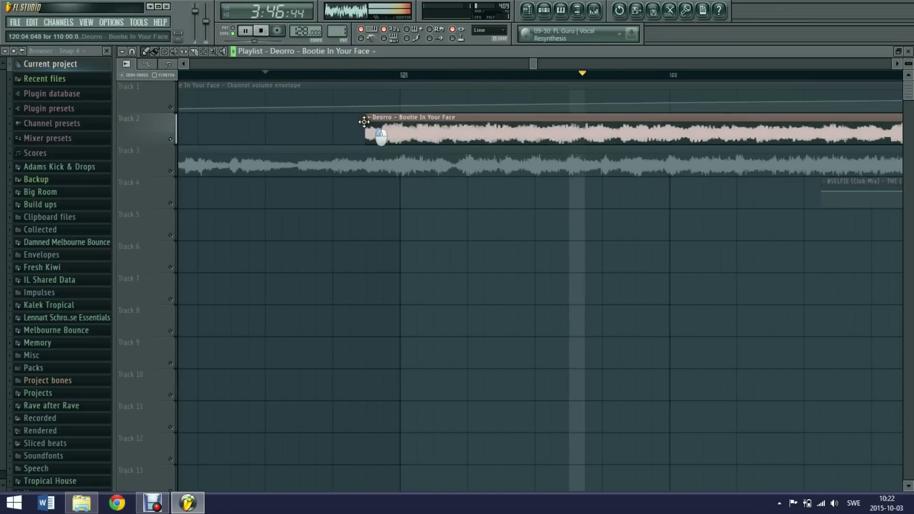
click(621, 11)
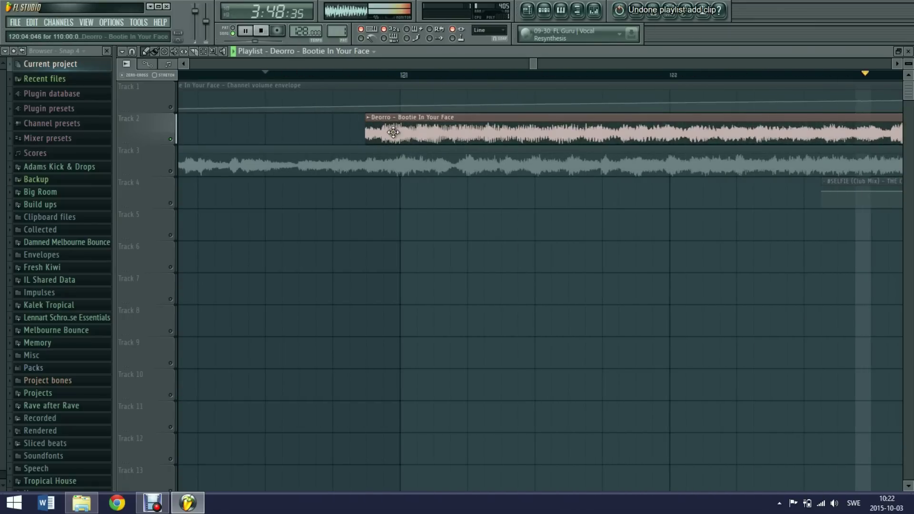
scroll(408, 76, down, 5)
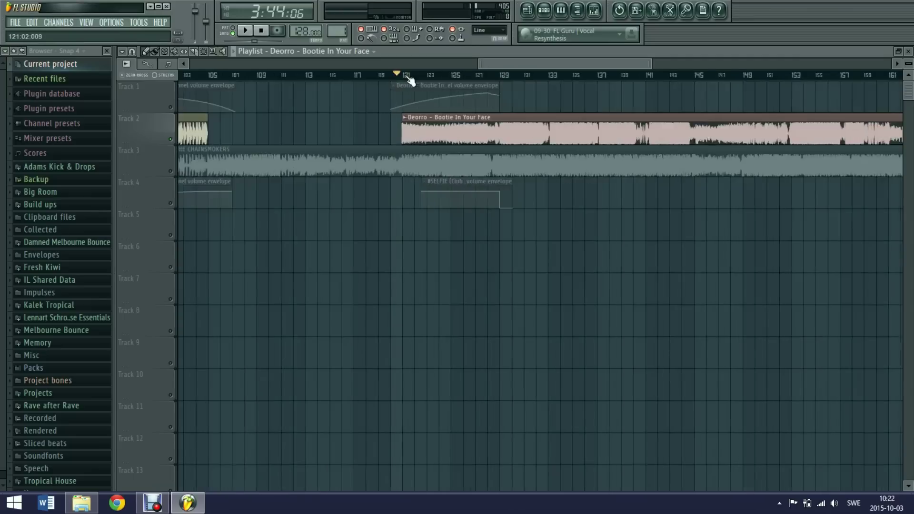
Turn off the Deorro track's solo, and bend its volume envelope so the fade-in rises slowly at first and stays high near bar 129
right_click(171, 140)
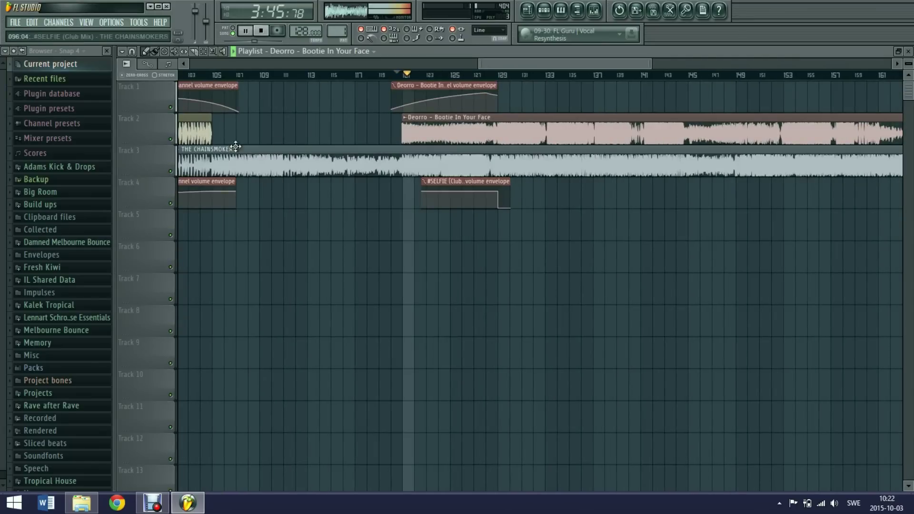
mouse_move(438, 102)
mouse_down()
mouse_move(453, 137)
mouse_move(438, 104)
mouse_up()
scroll(477, 115, down, 1)
scroll(496, 122, up, 1)
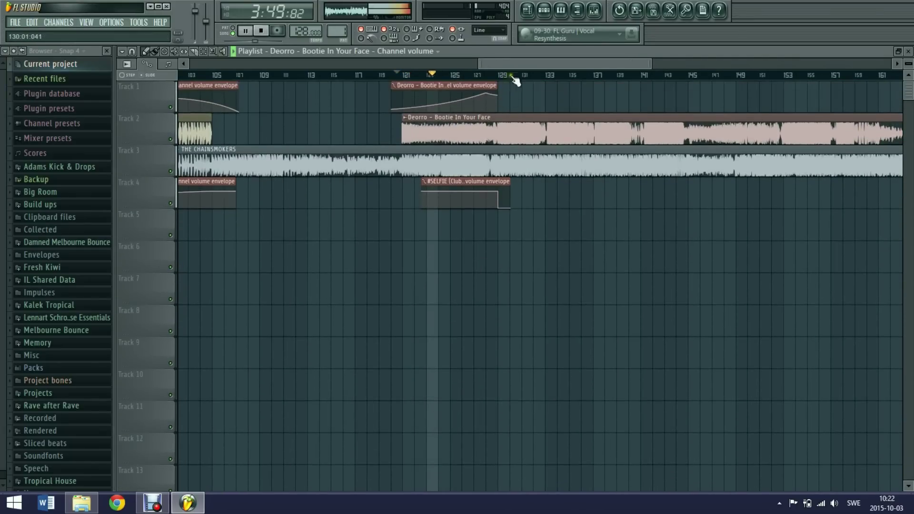
scroll(516, 76, up, 2)
drag(472, 93, 477, 57)
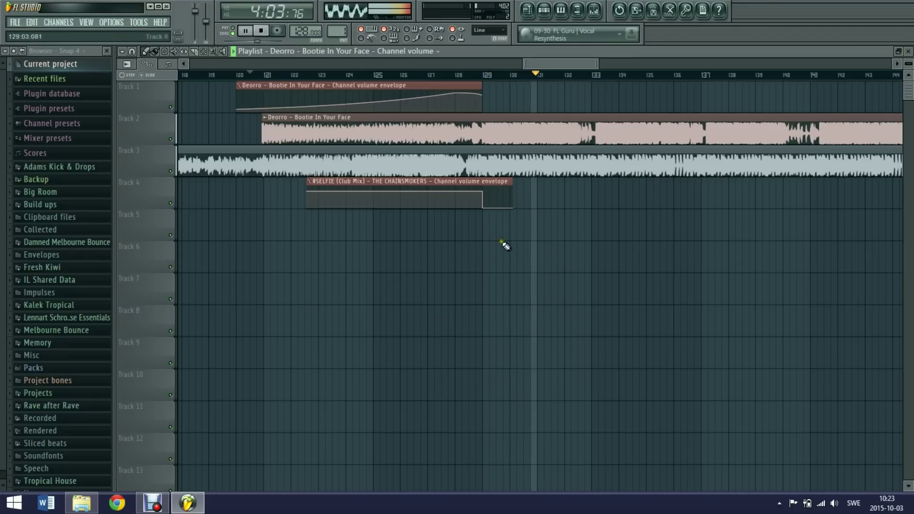
Play the drop swap from just before bar 128 and examine the envelopes around bar 129
click(459, 76)
scroll(458, 75, up, 5)
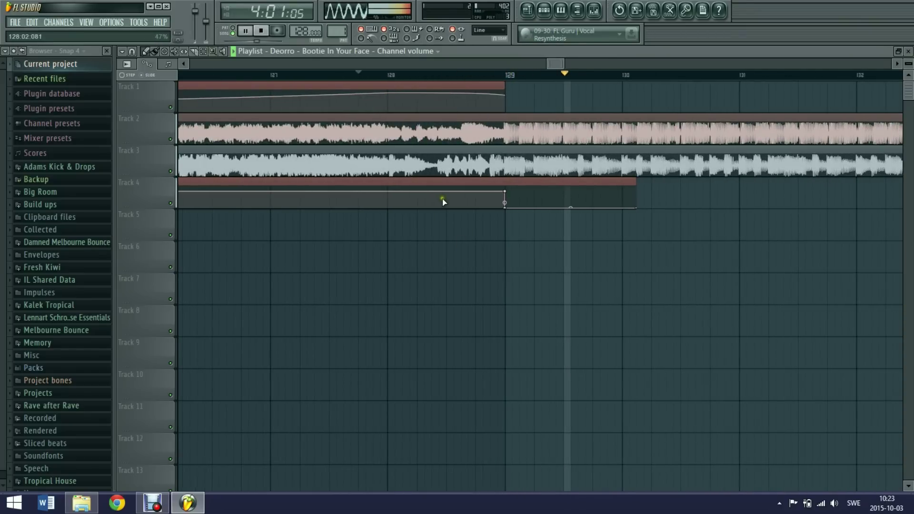
scroll(475, 95, down, 6)
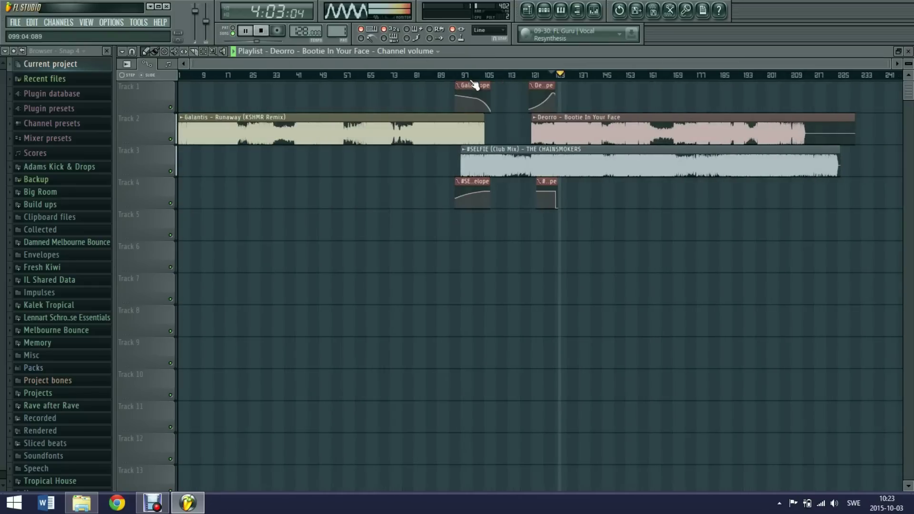
Play the Galantis to #SELFIE crossfade from bar 95, then the Deorro transition from about bar 119
click(439, 75)
scroll(448, 76, up, 3)
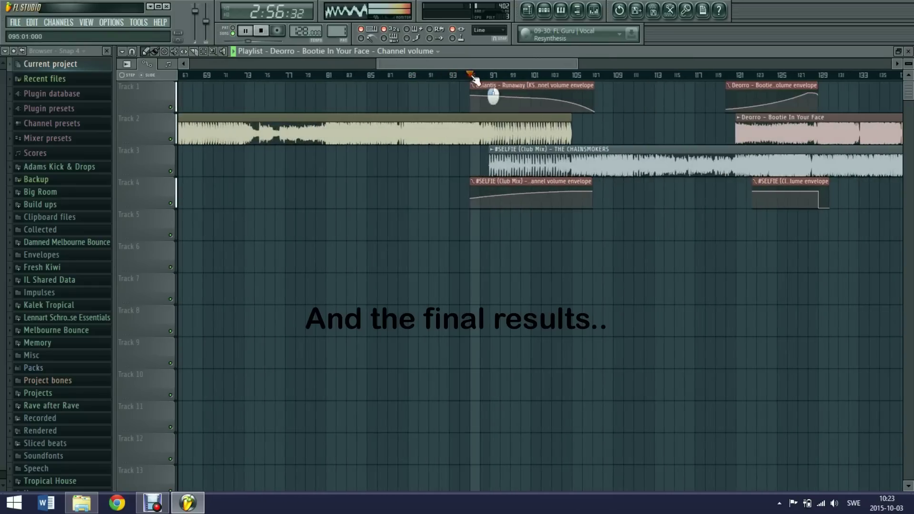
drag(479, 65, 520, 67)
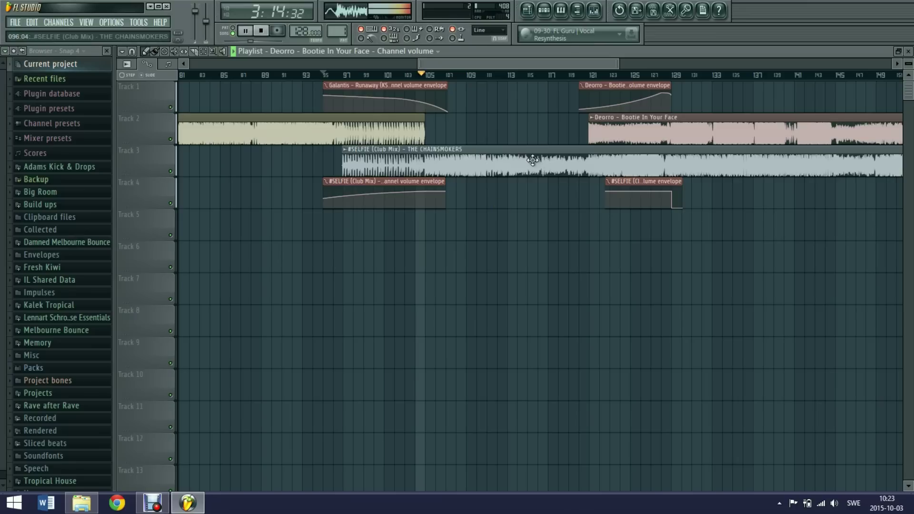
click(582, 75)
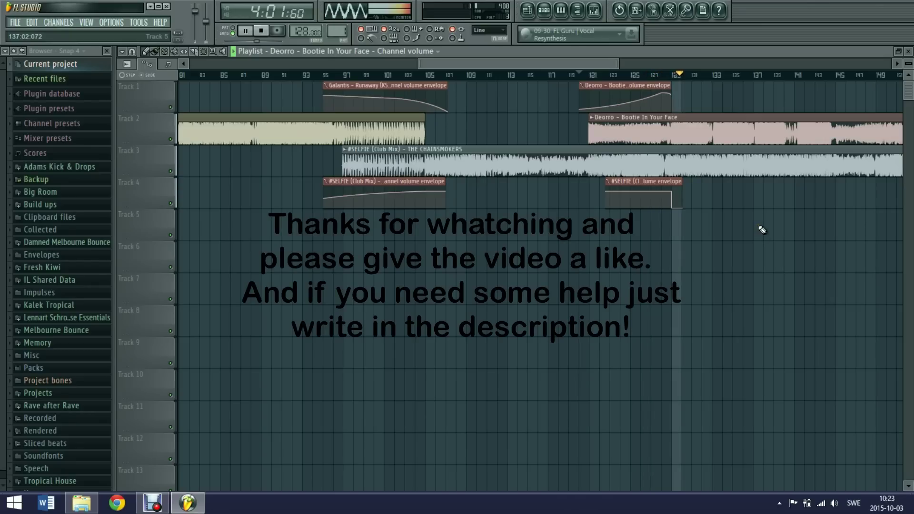
Fine-adjust the curve tension between the first two points of the Deorro volume envelope
drag(622, 106, 624, 111)
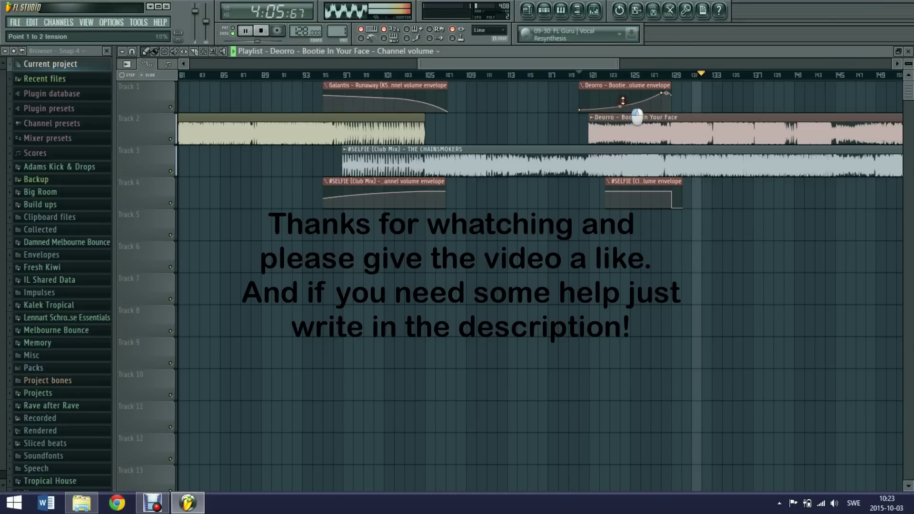
scroll(381, 72, down, 5)
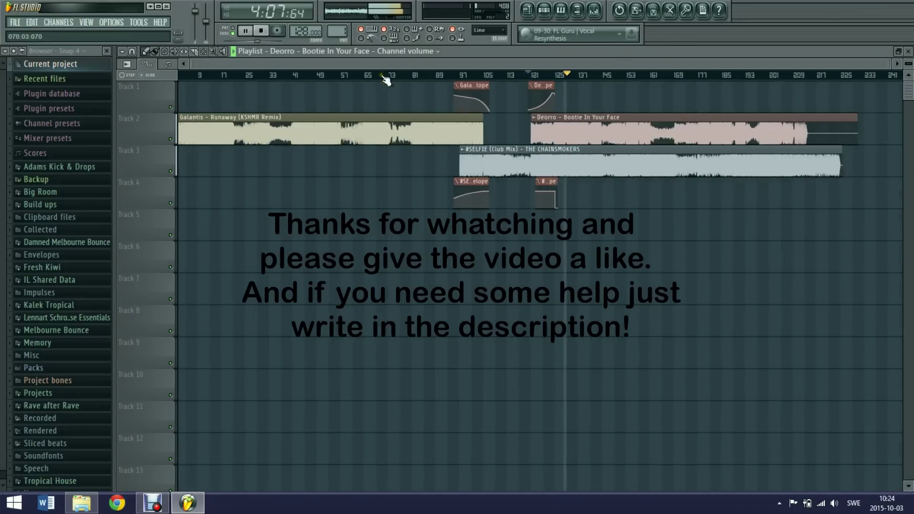
click(152, 506)
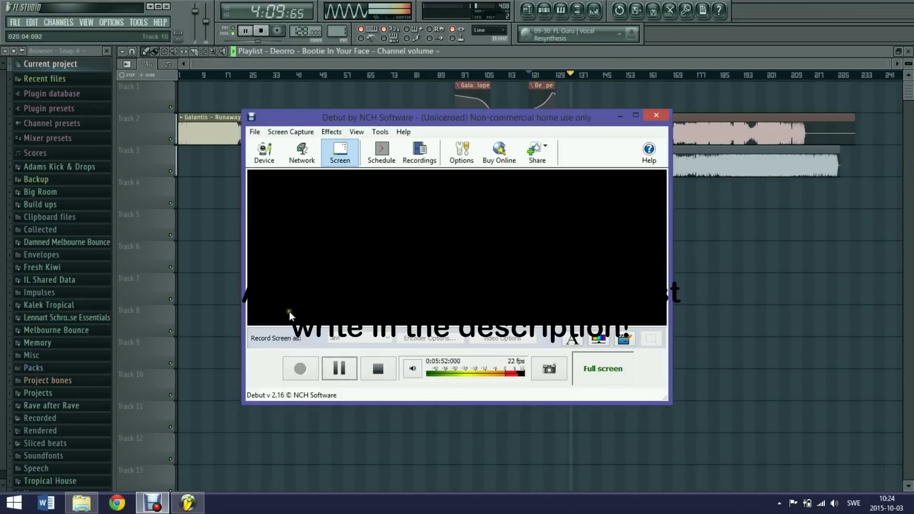